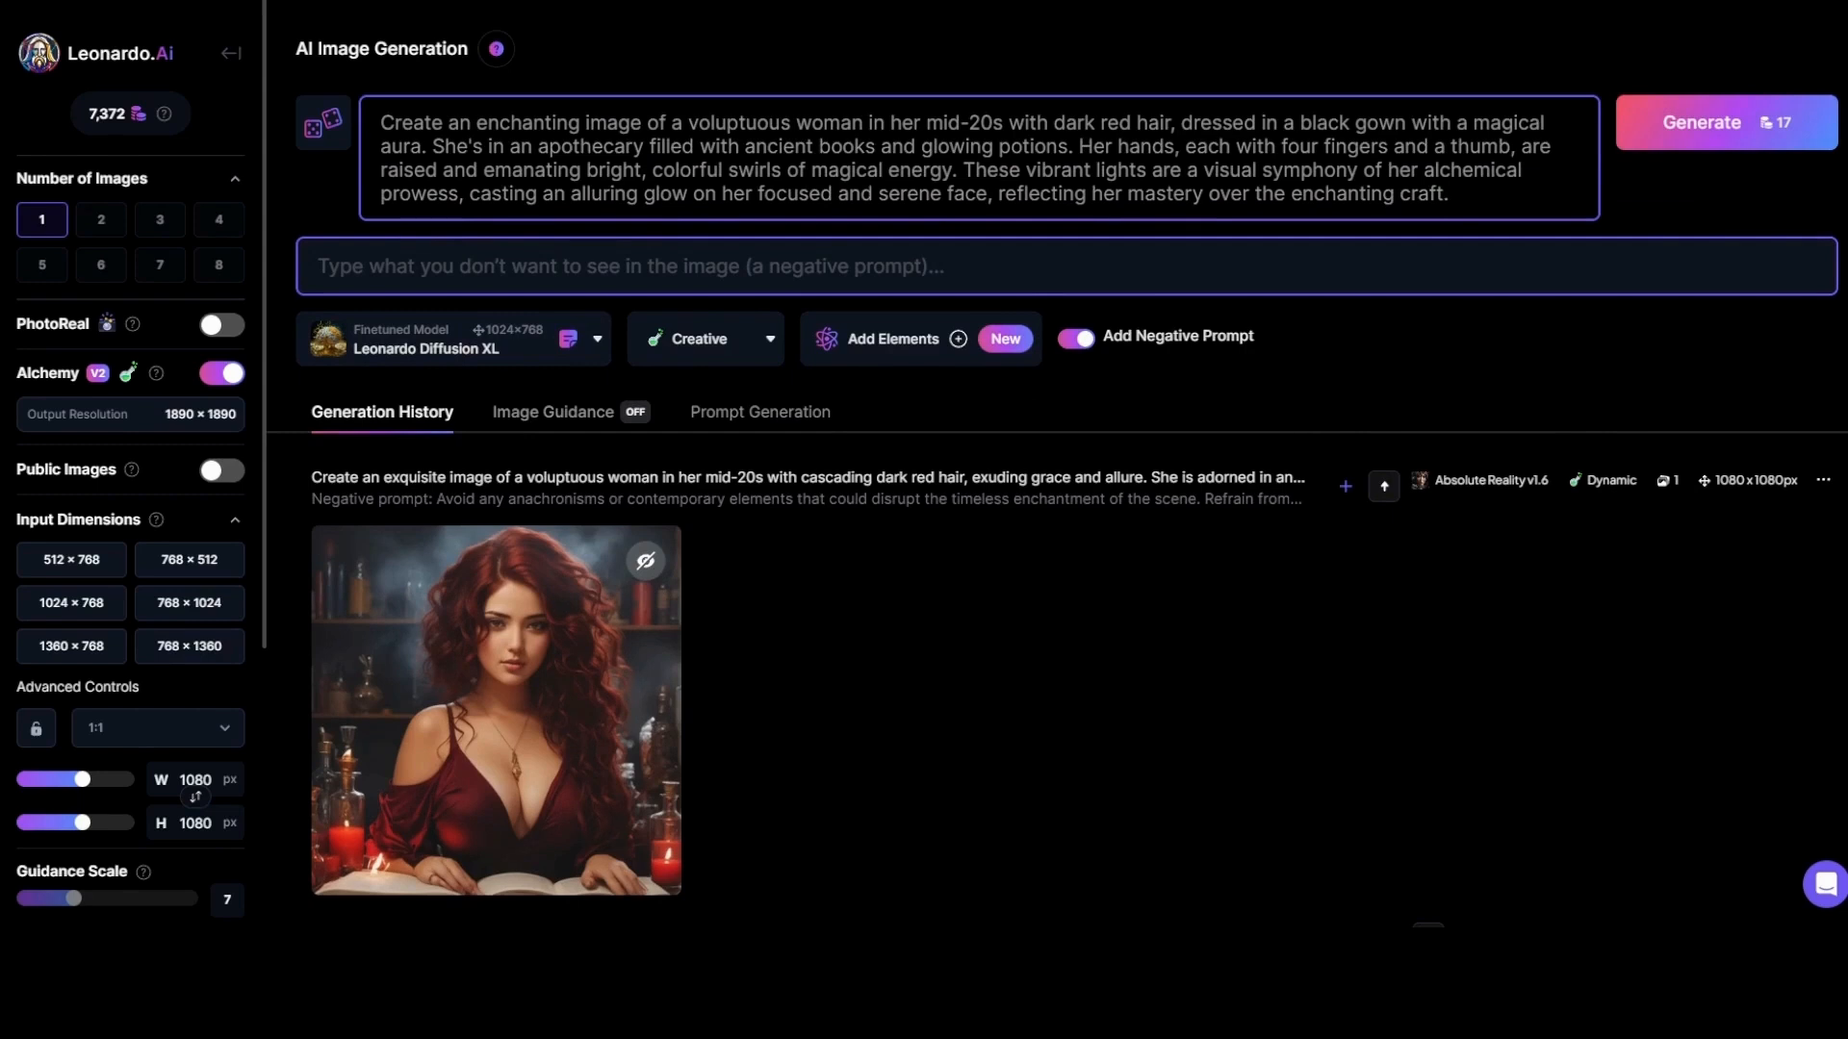
- Paste the negative prompt excluding anachronistic or non-magical elements and dull colors, and generate the image
click(1171, 840)
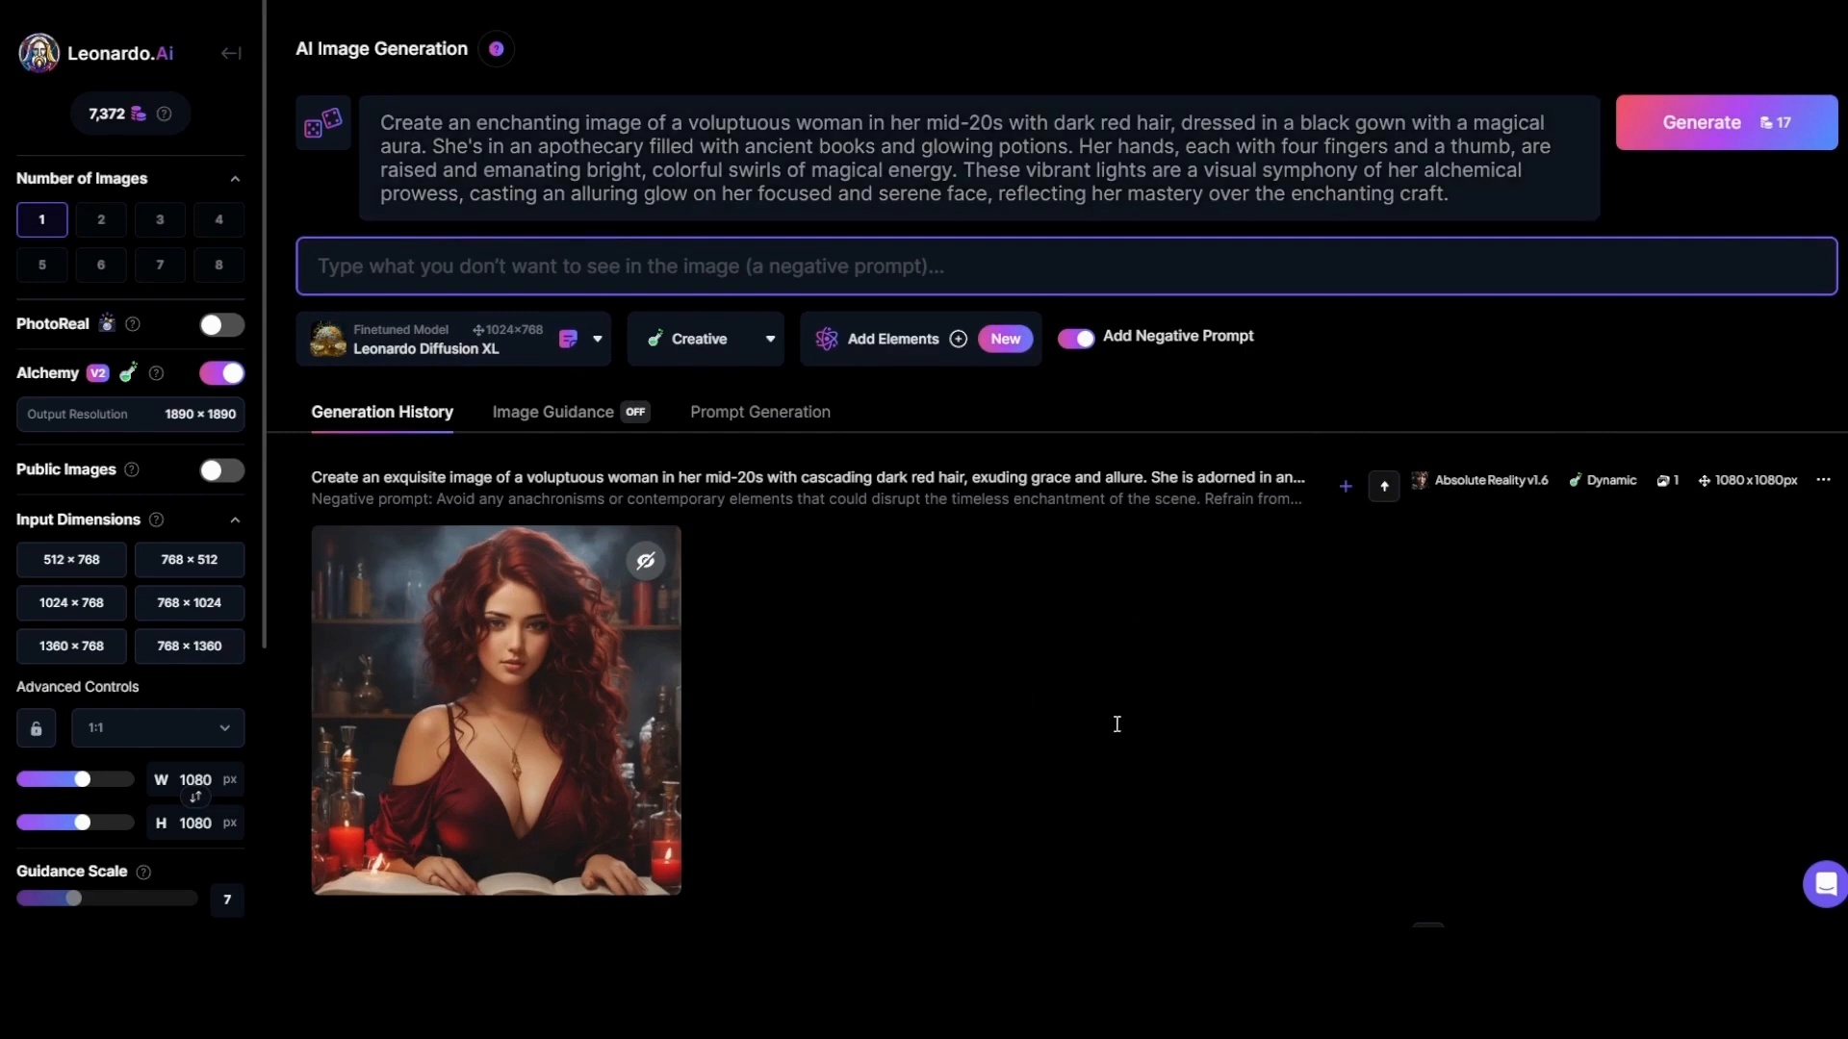
key(ctrl+v)
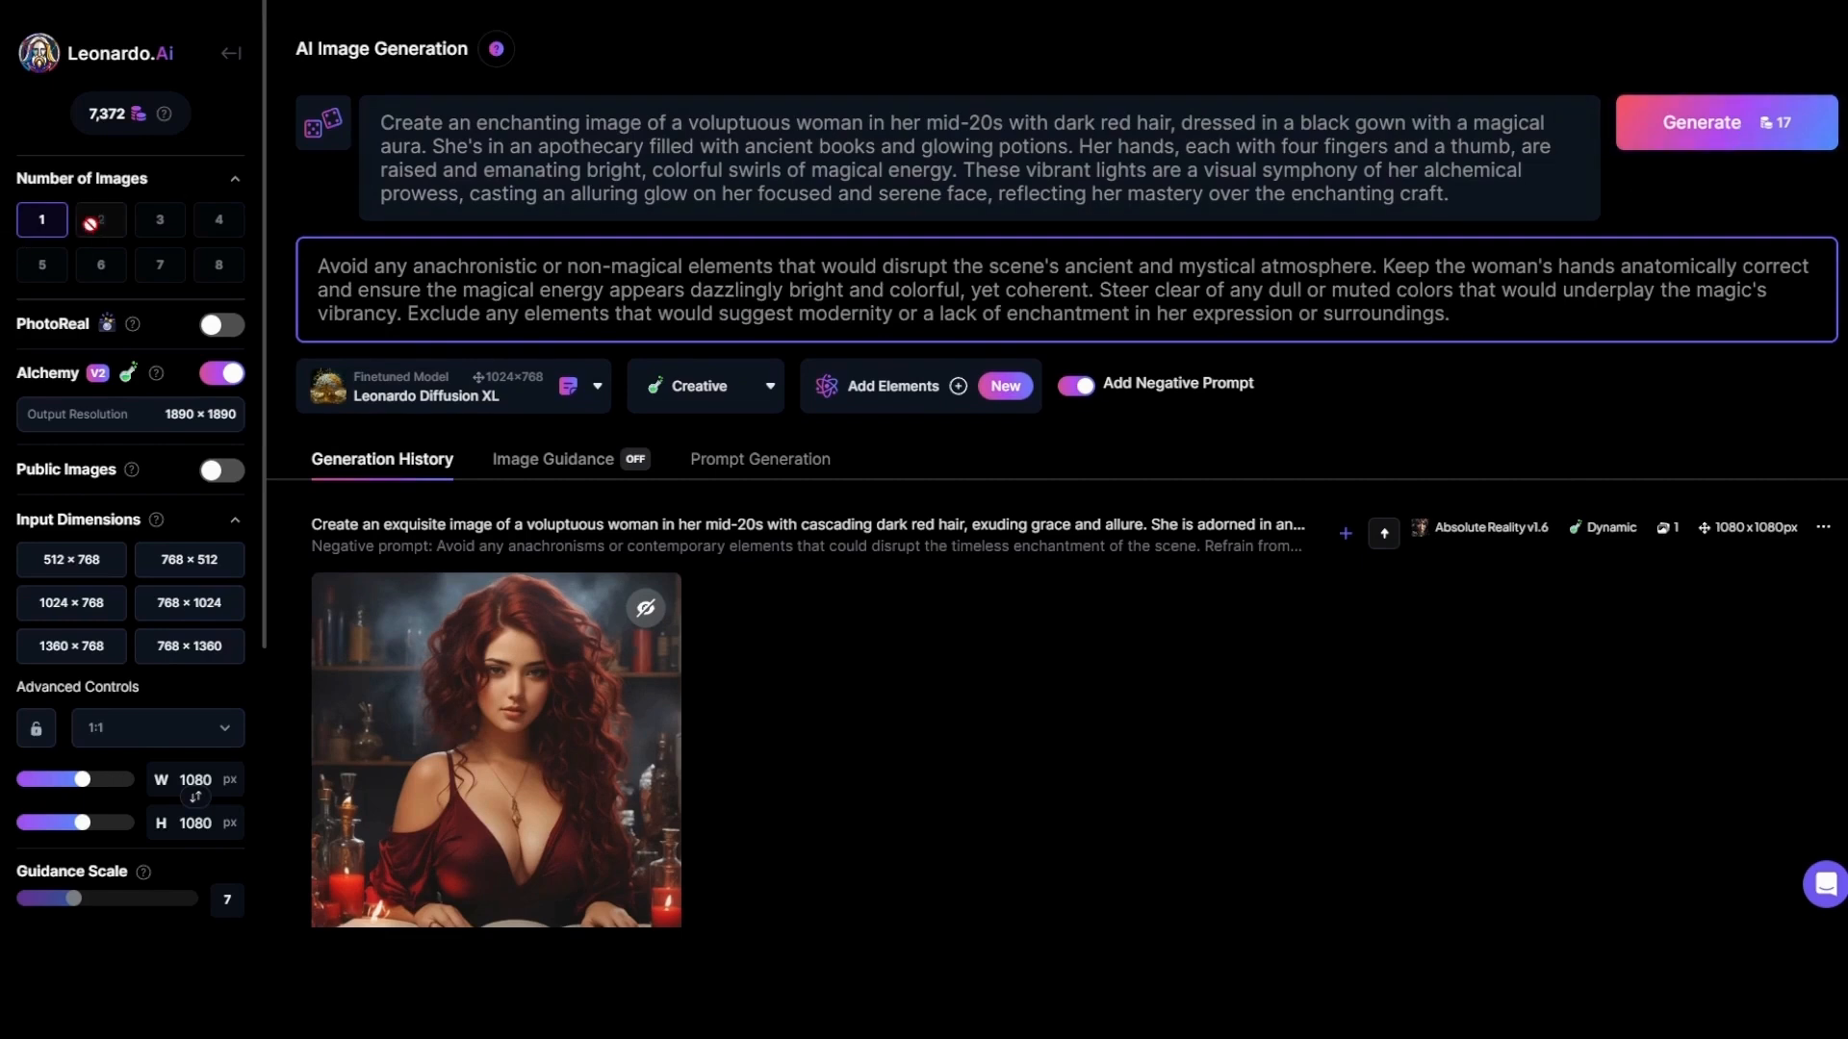
scroll(149, 530, down, 1)
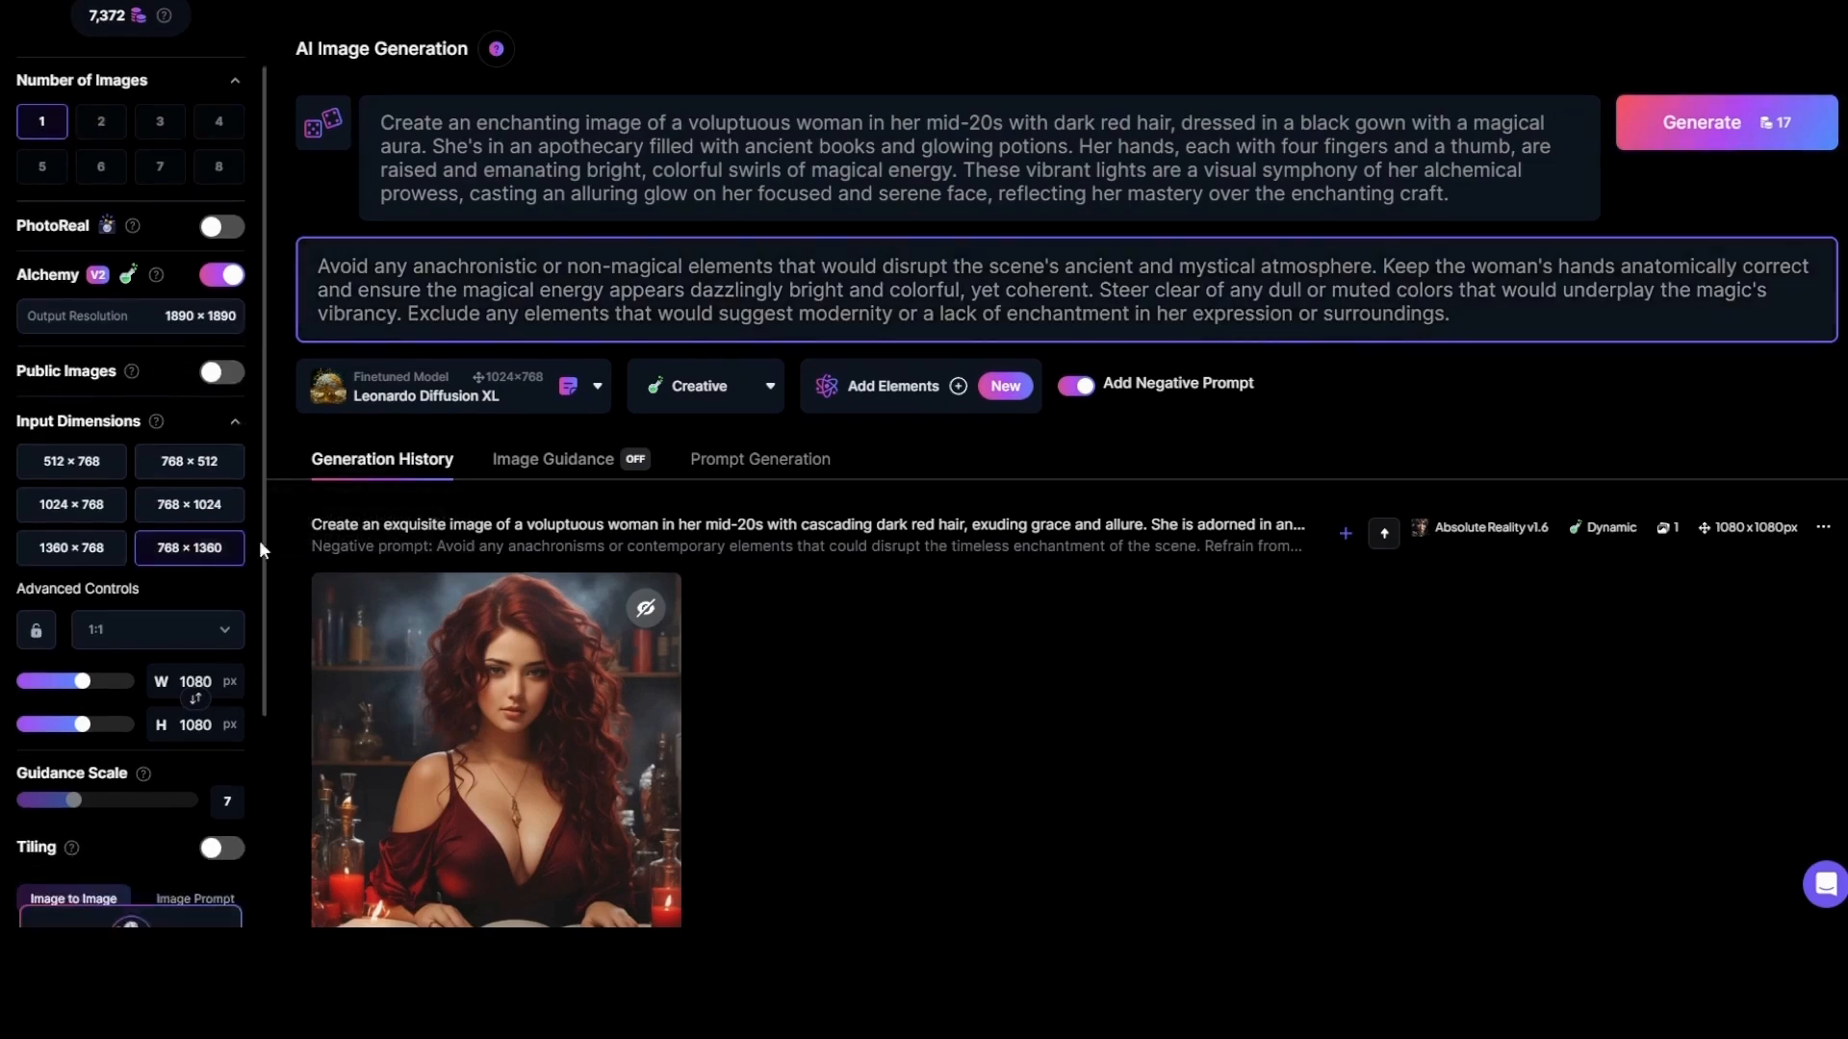
scroll(204, 522, up, 1)
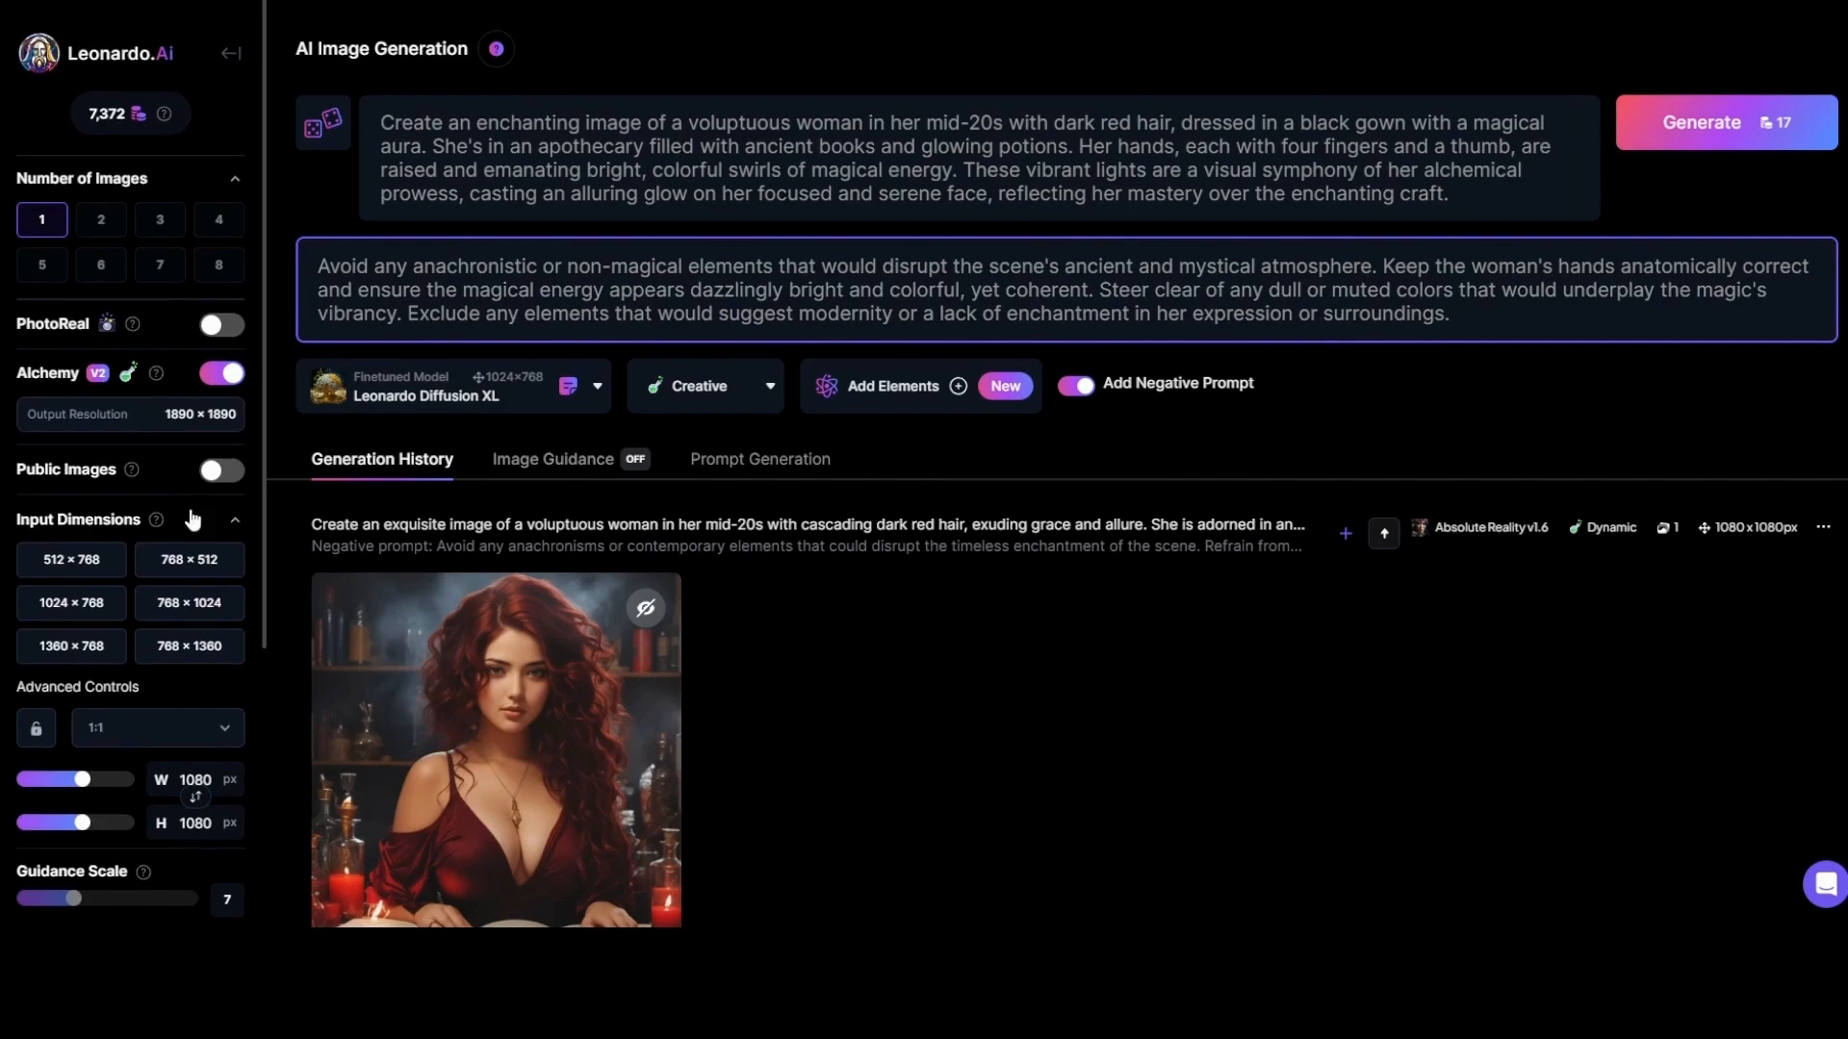
key(ctrl+Return)
- View the newly generated image of the red-haired woman at full size and close it
scroll(1088, 694, down, 1)
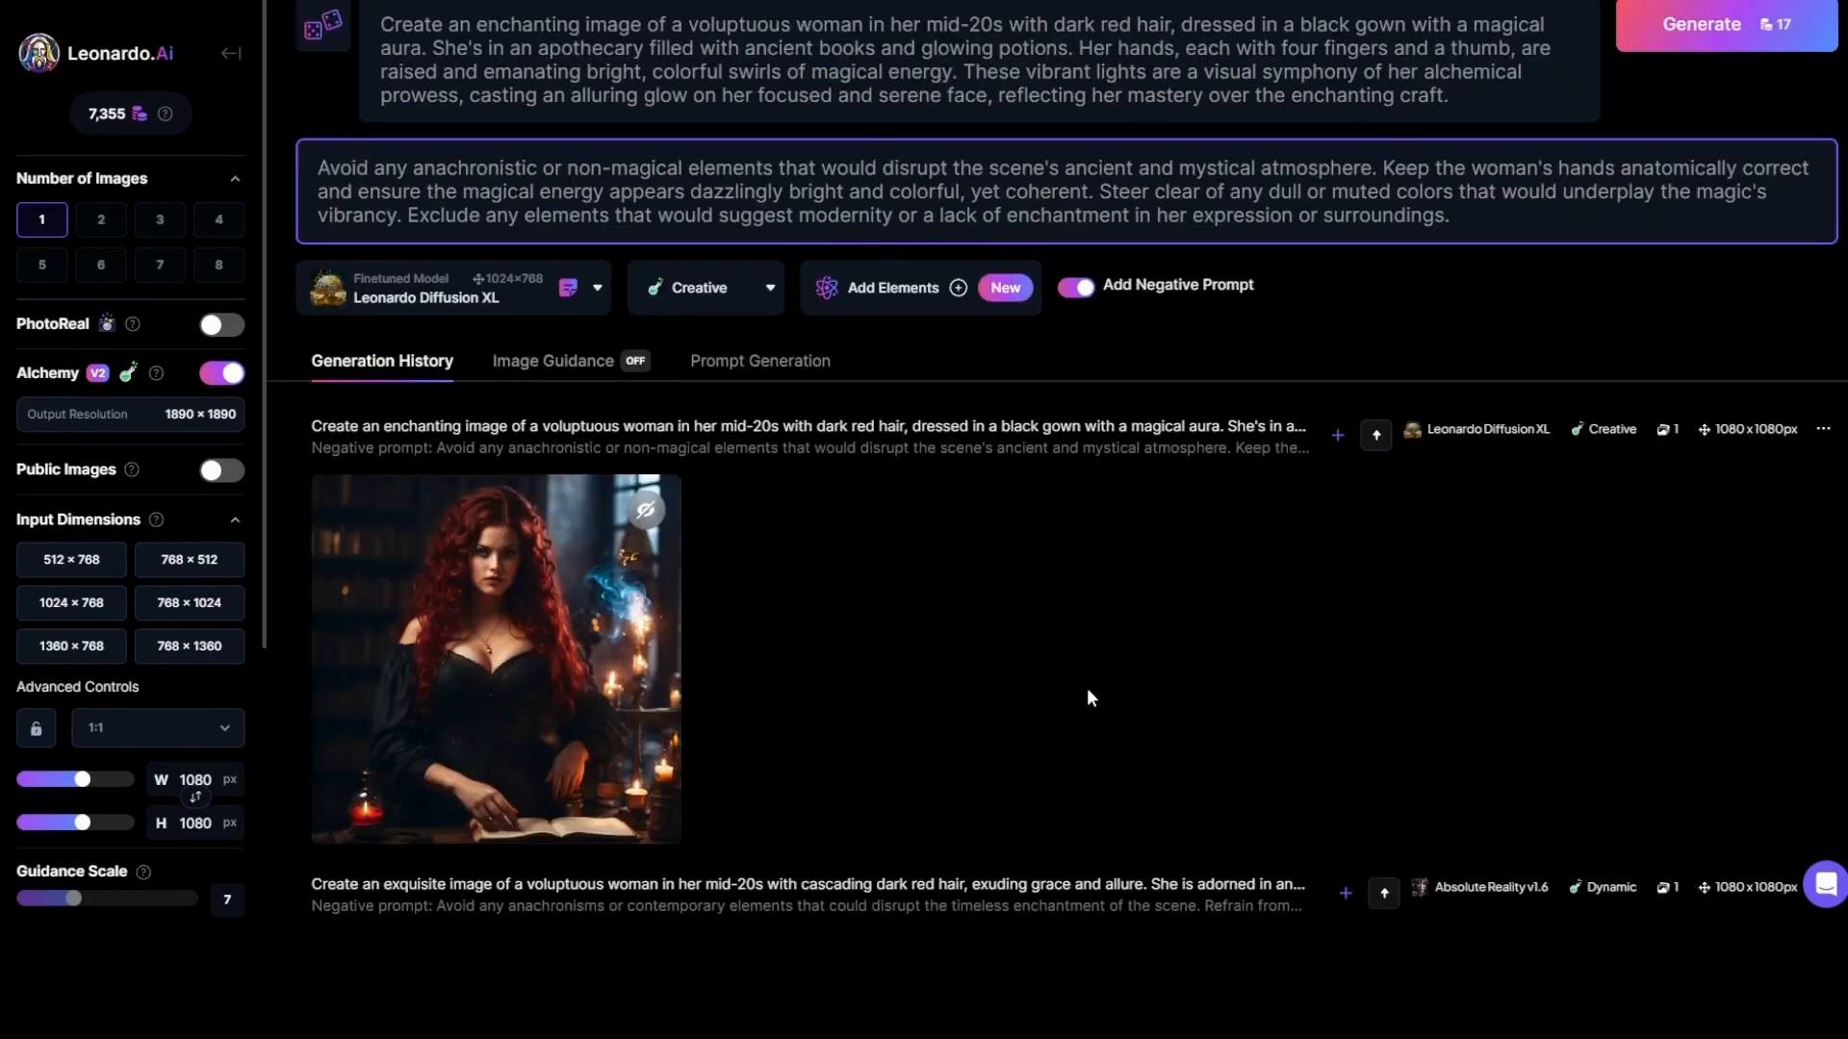
click(465, 676)
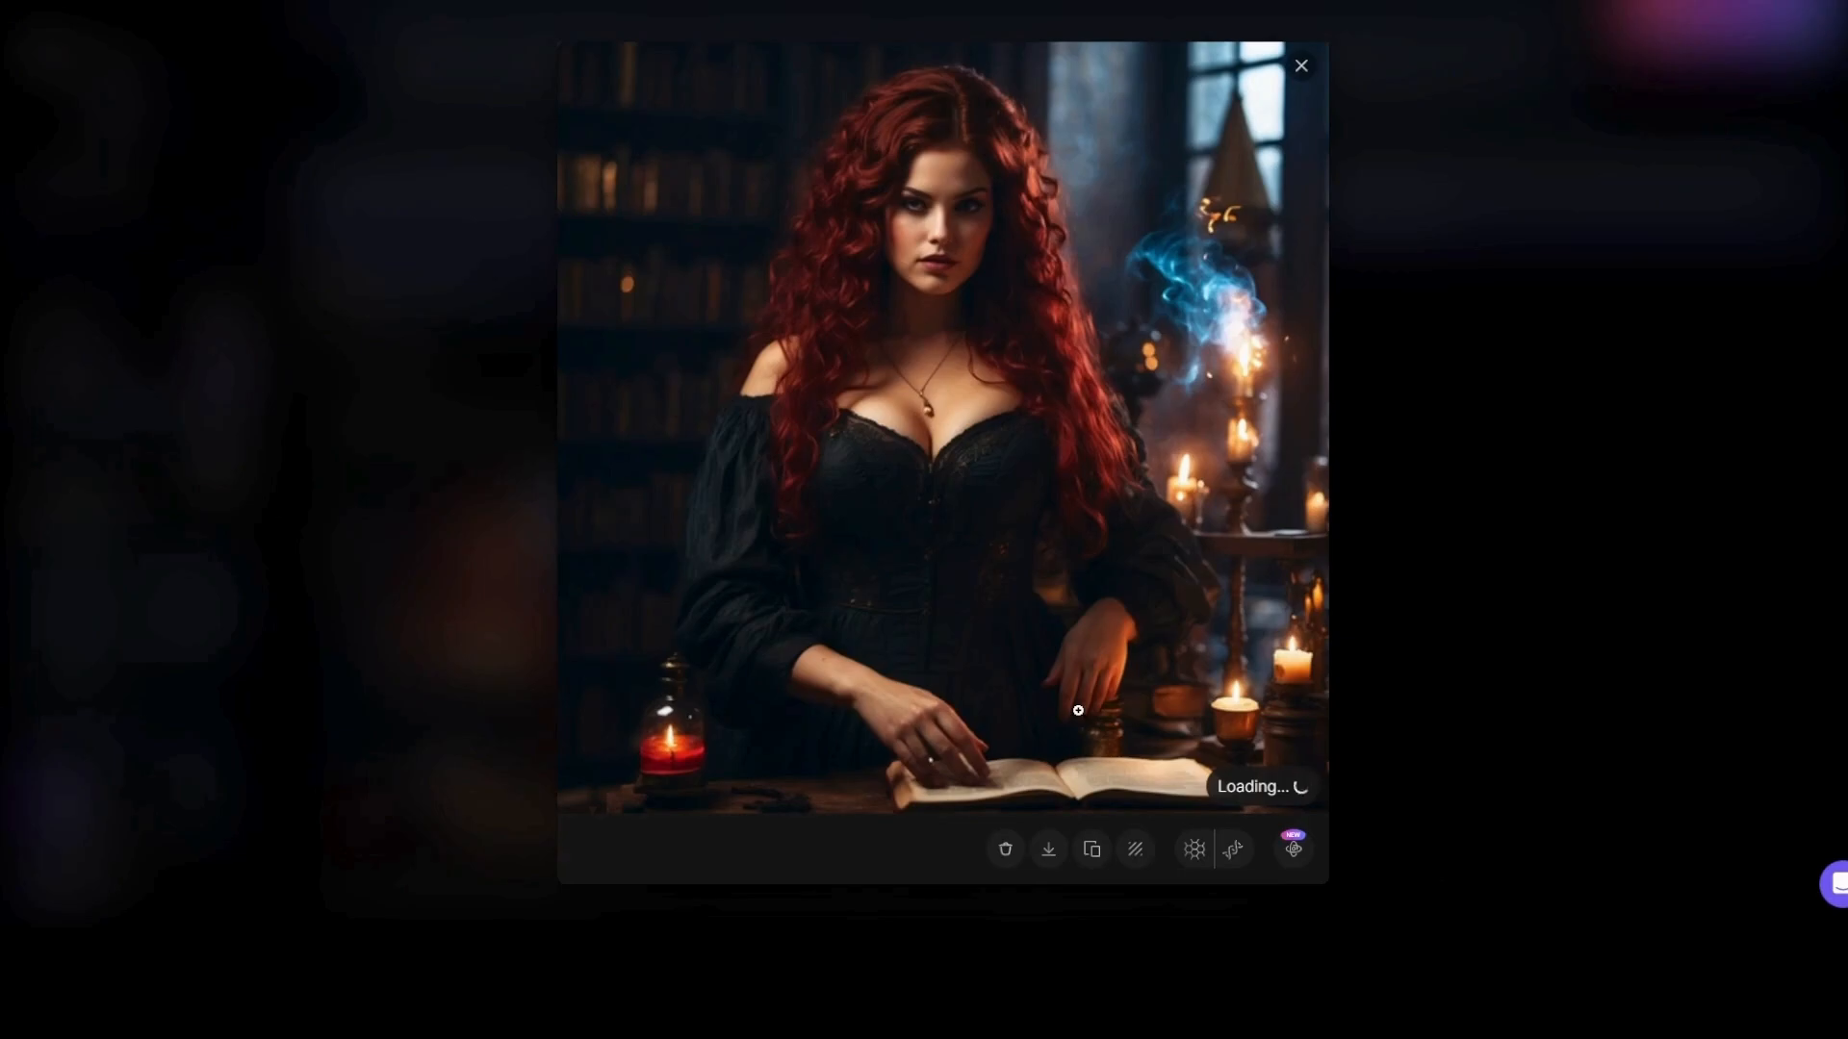
key(Escape)
- Replace the first Image to Image guidance source with the picture of the woman holding glowing energy swirls, and set its strength to 0.60
click(593, 464)
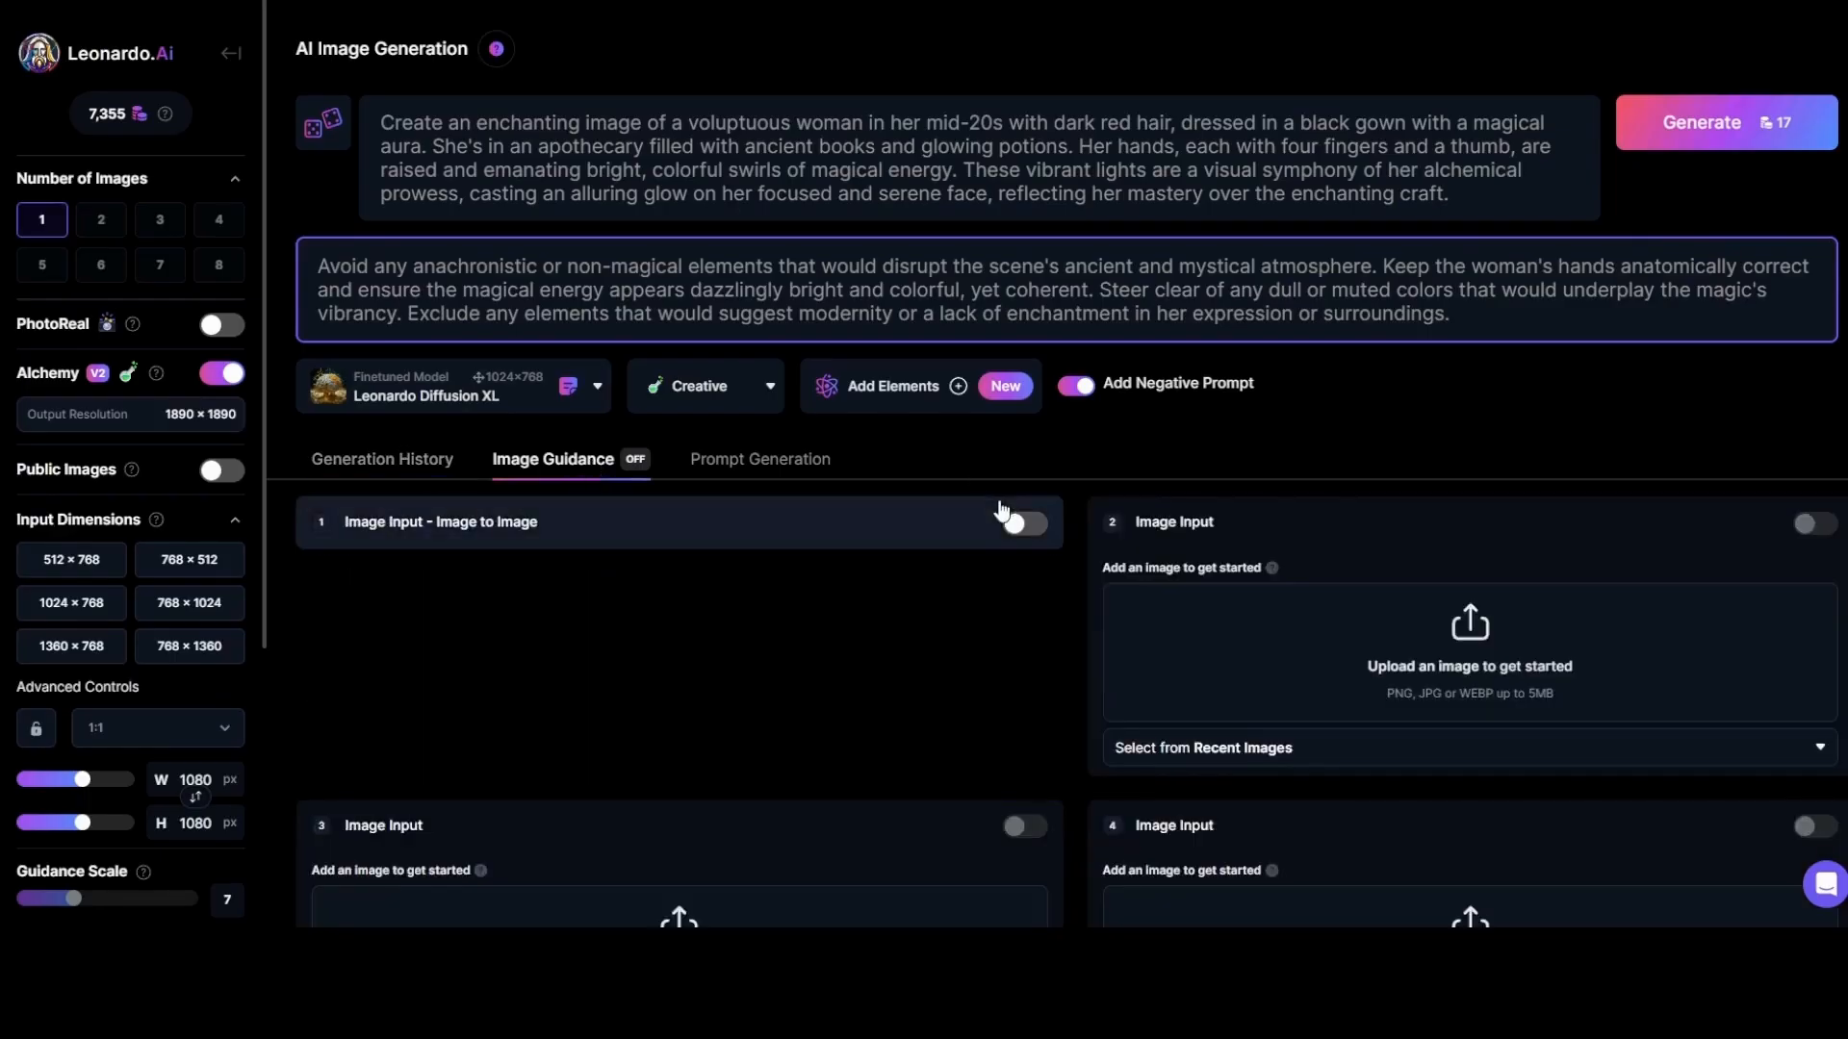
click(1022, 524)
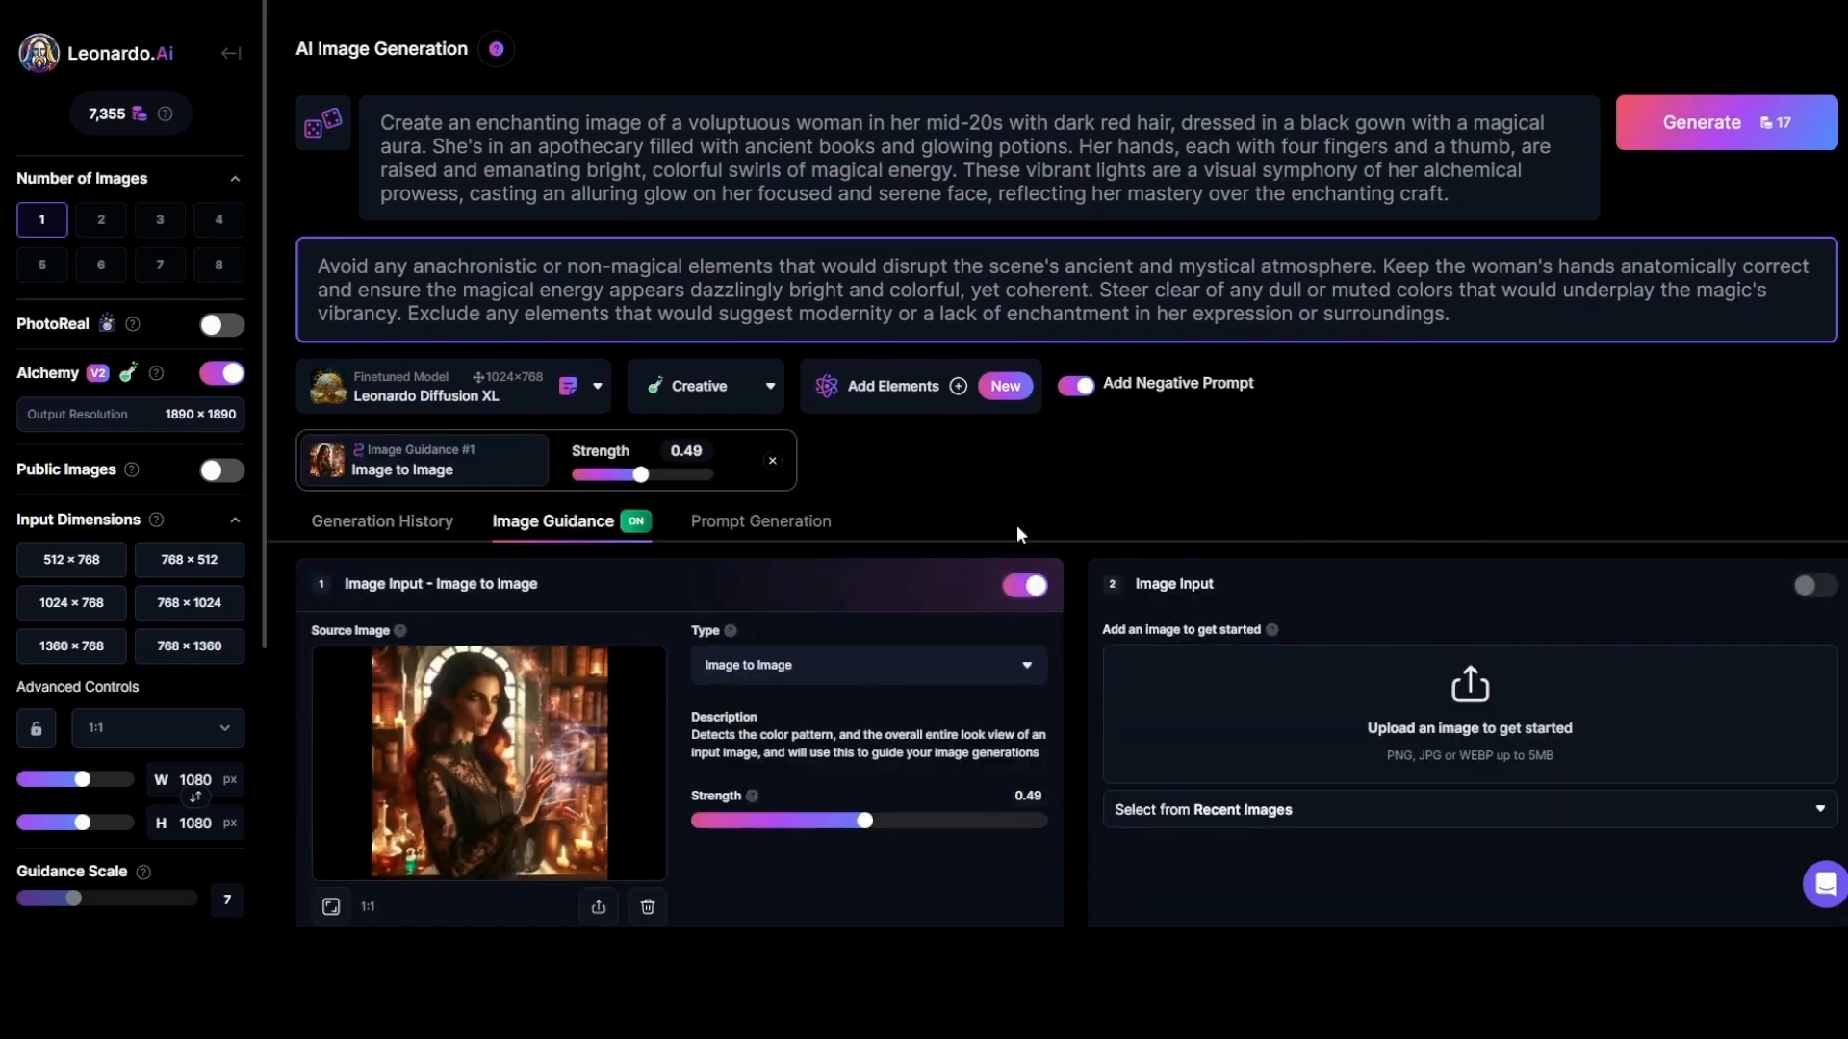
click(647, 906)
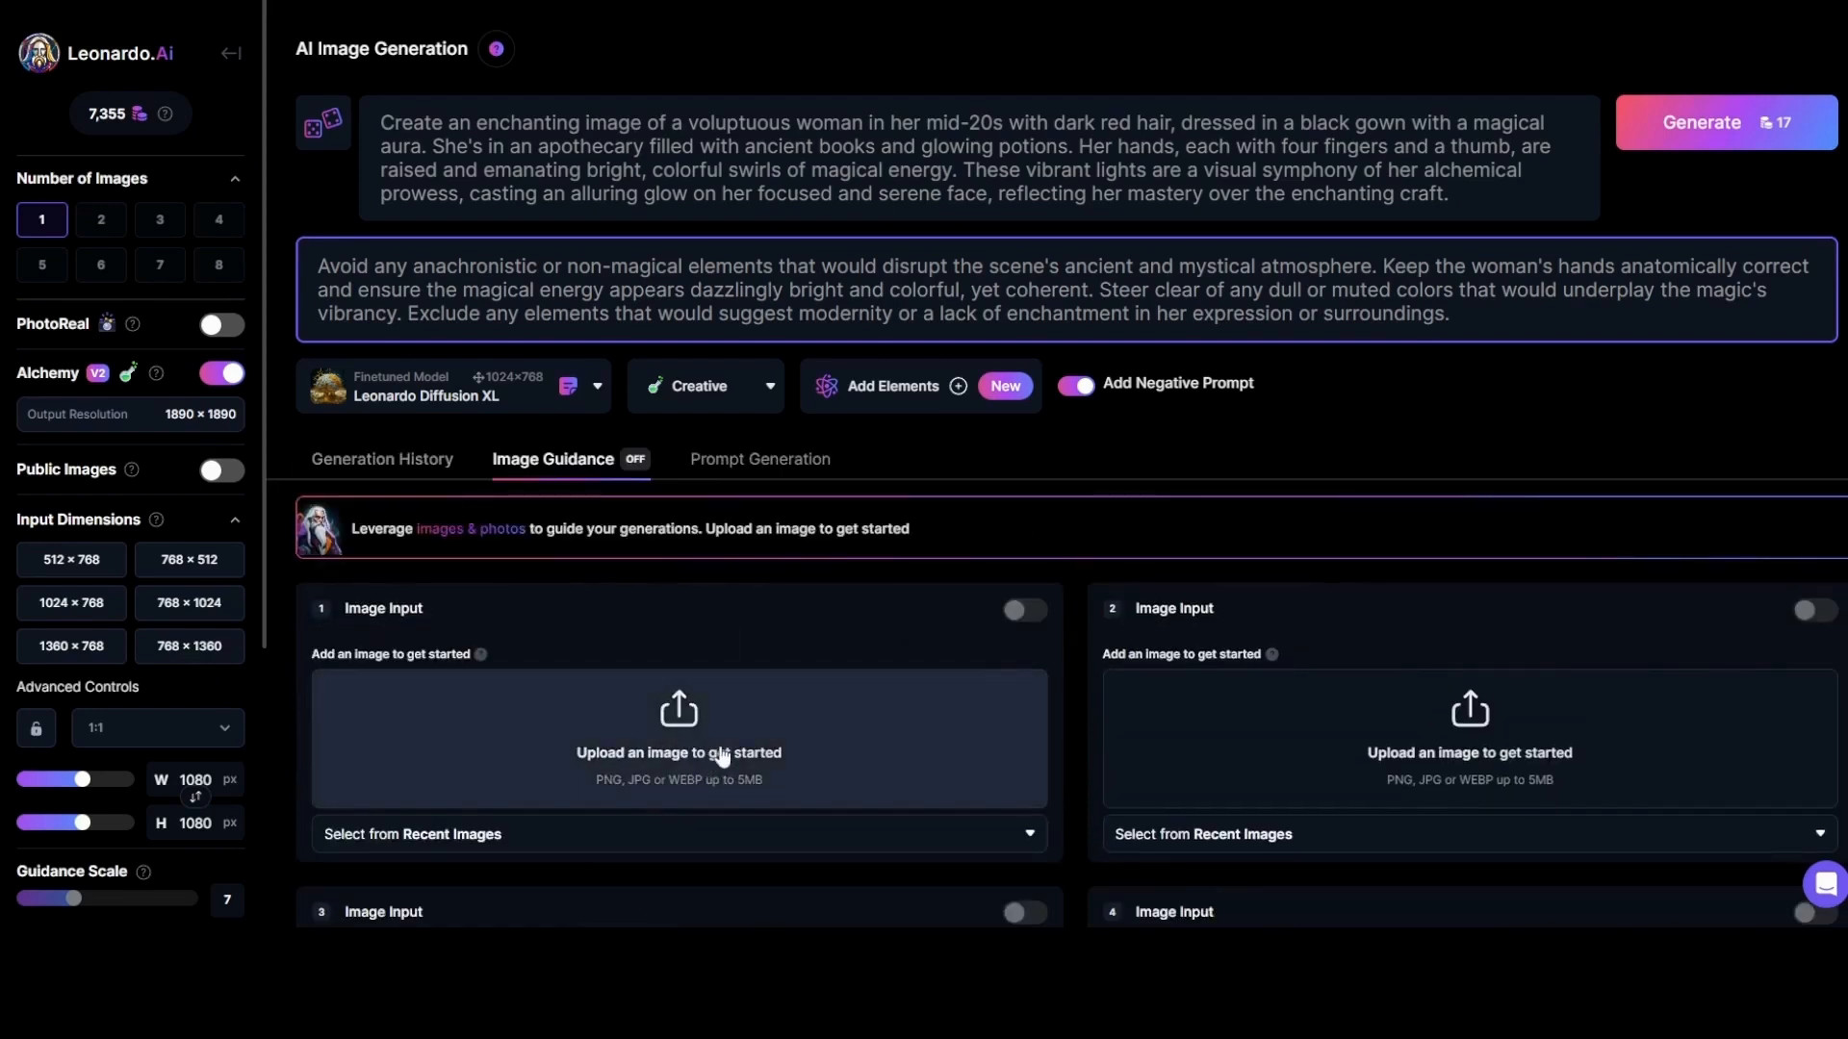
scroll(691, 732, down, 1)
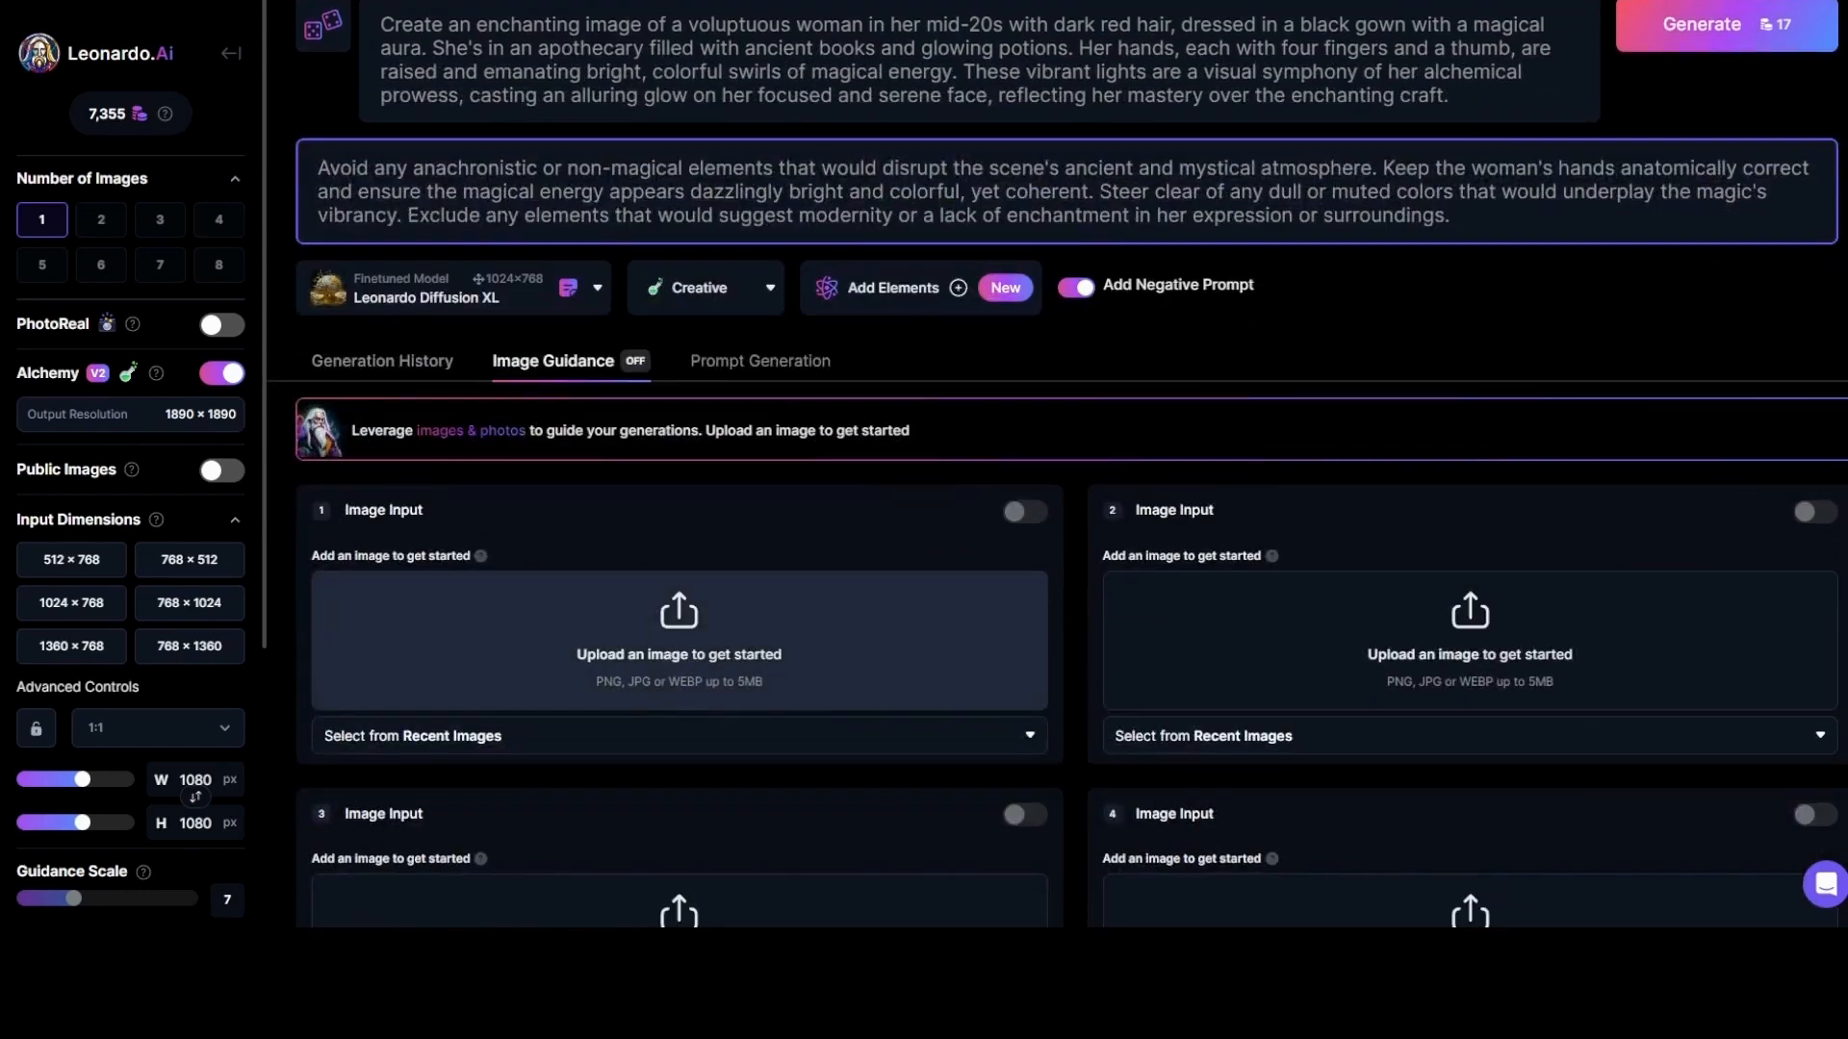
key(ctrl+v)
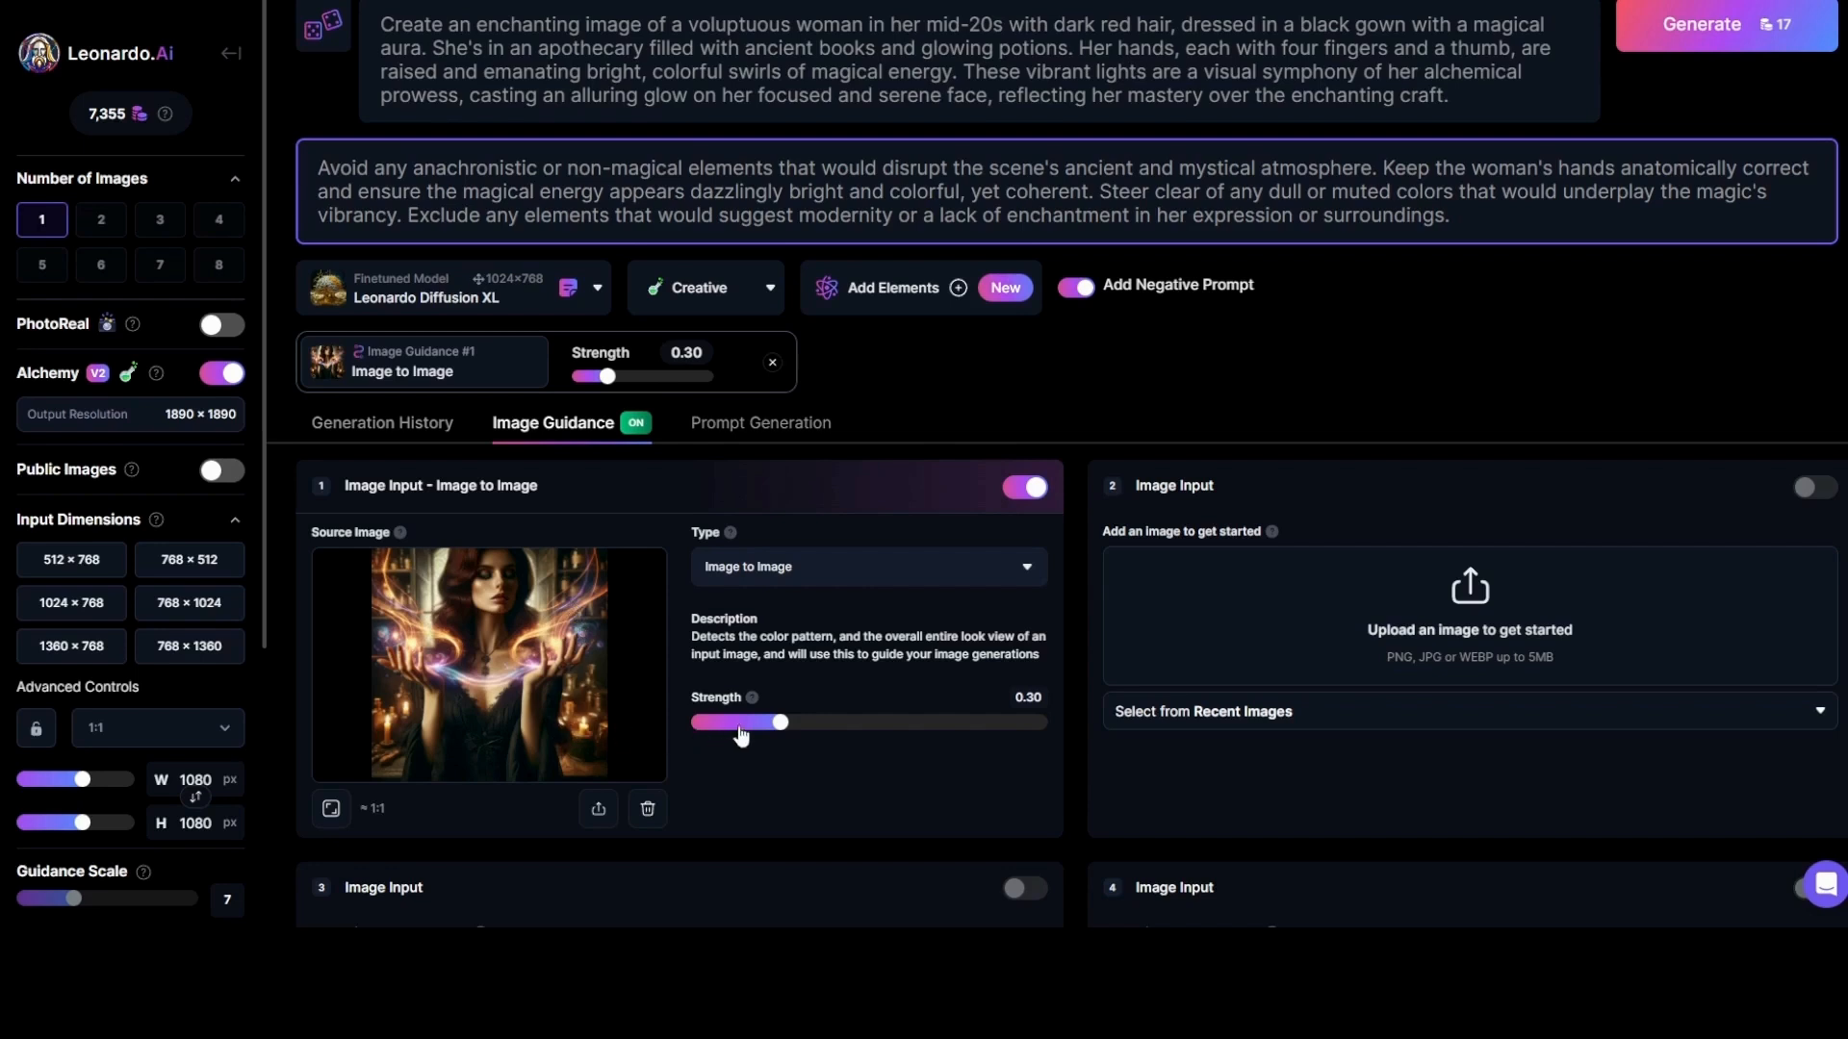
drag(787, 737, 915, 738)
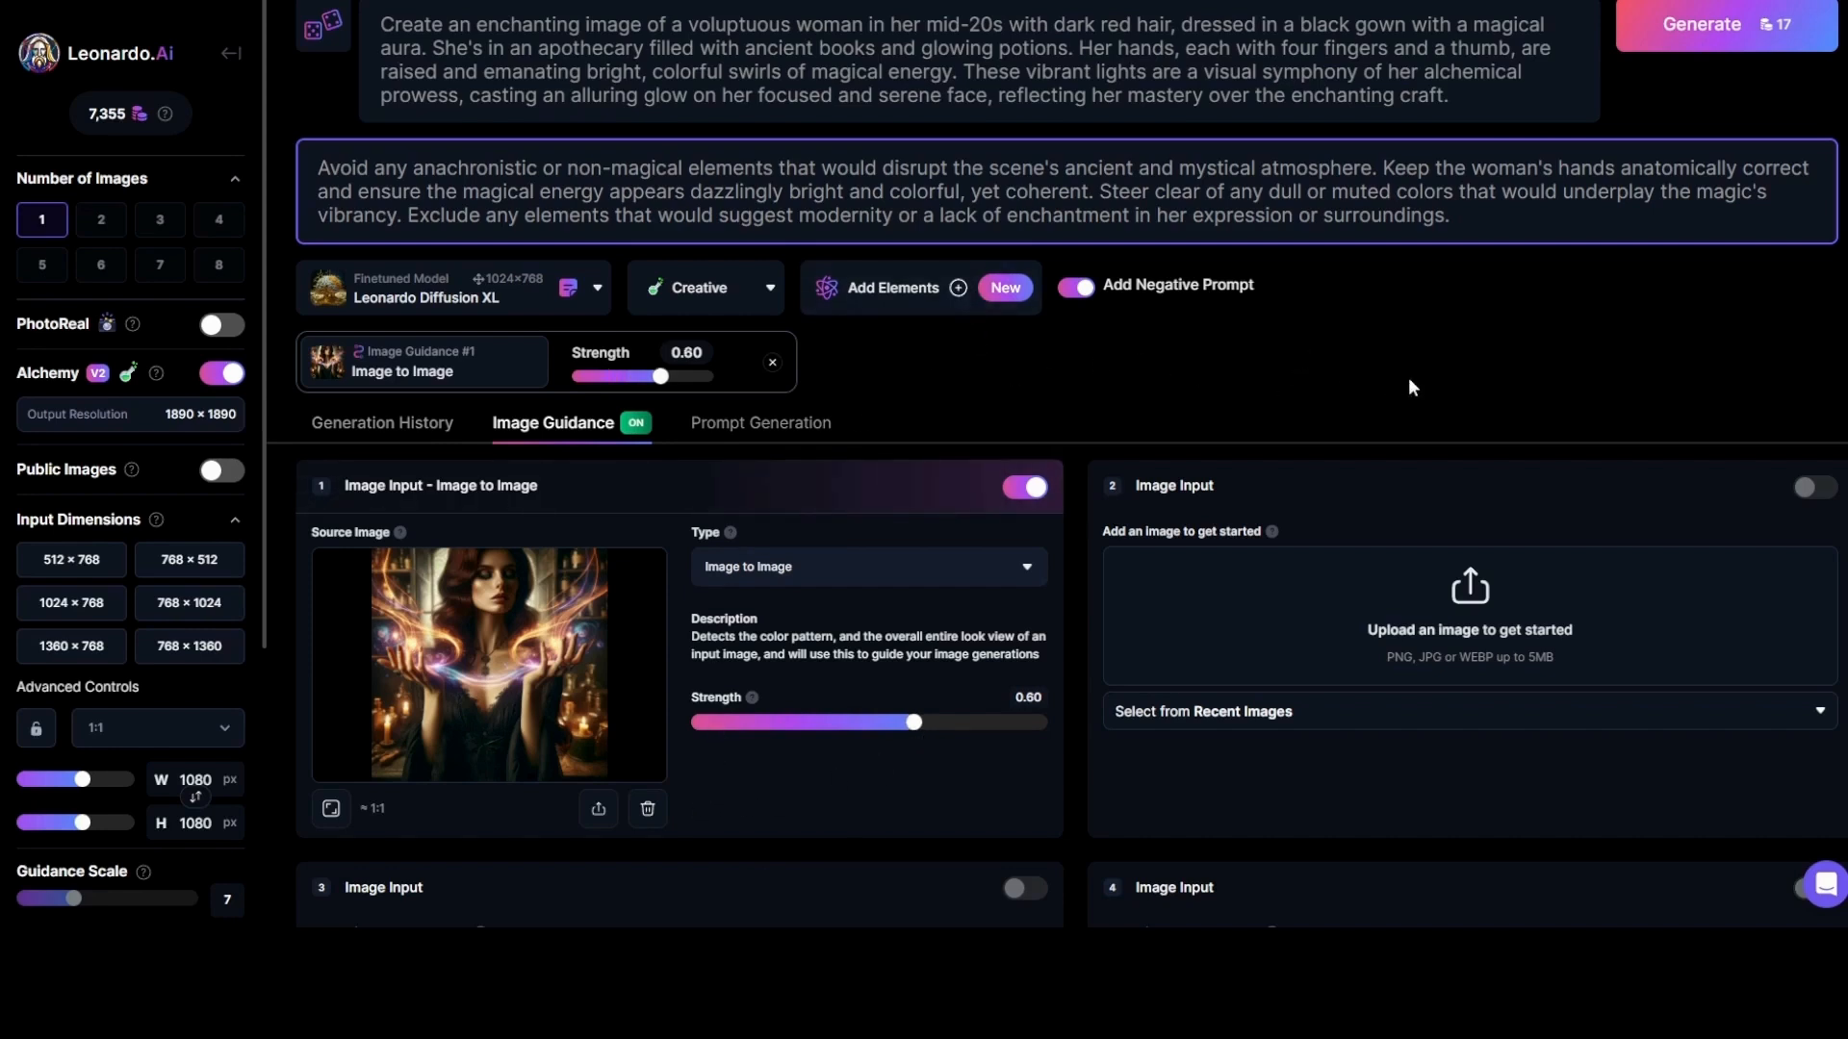
- Generate an image with the guidance applied and show it in the generation history
scroll(1717, 395, up, 2)
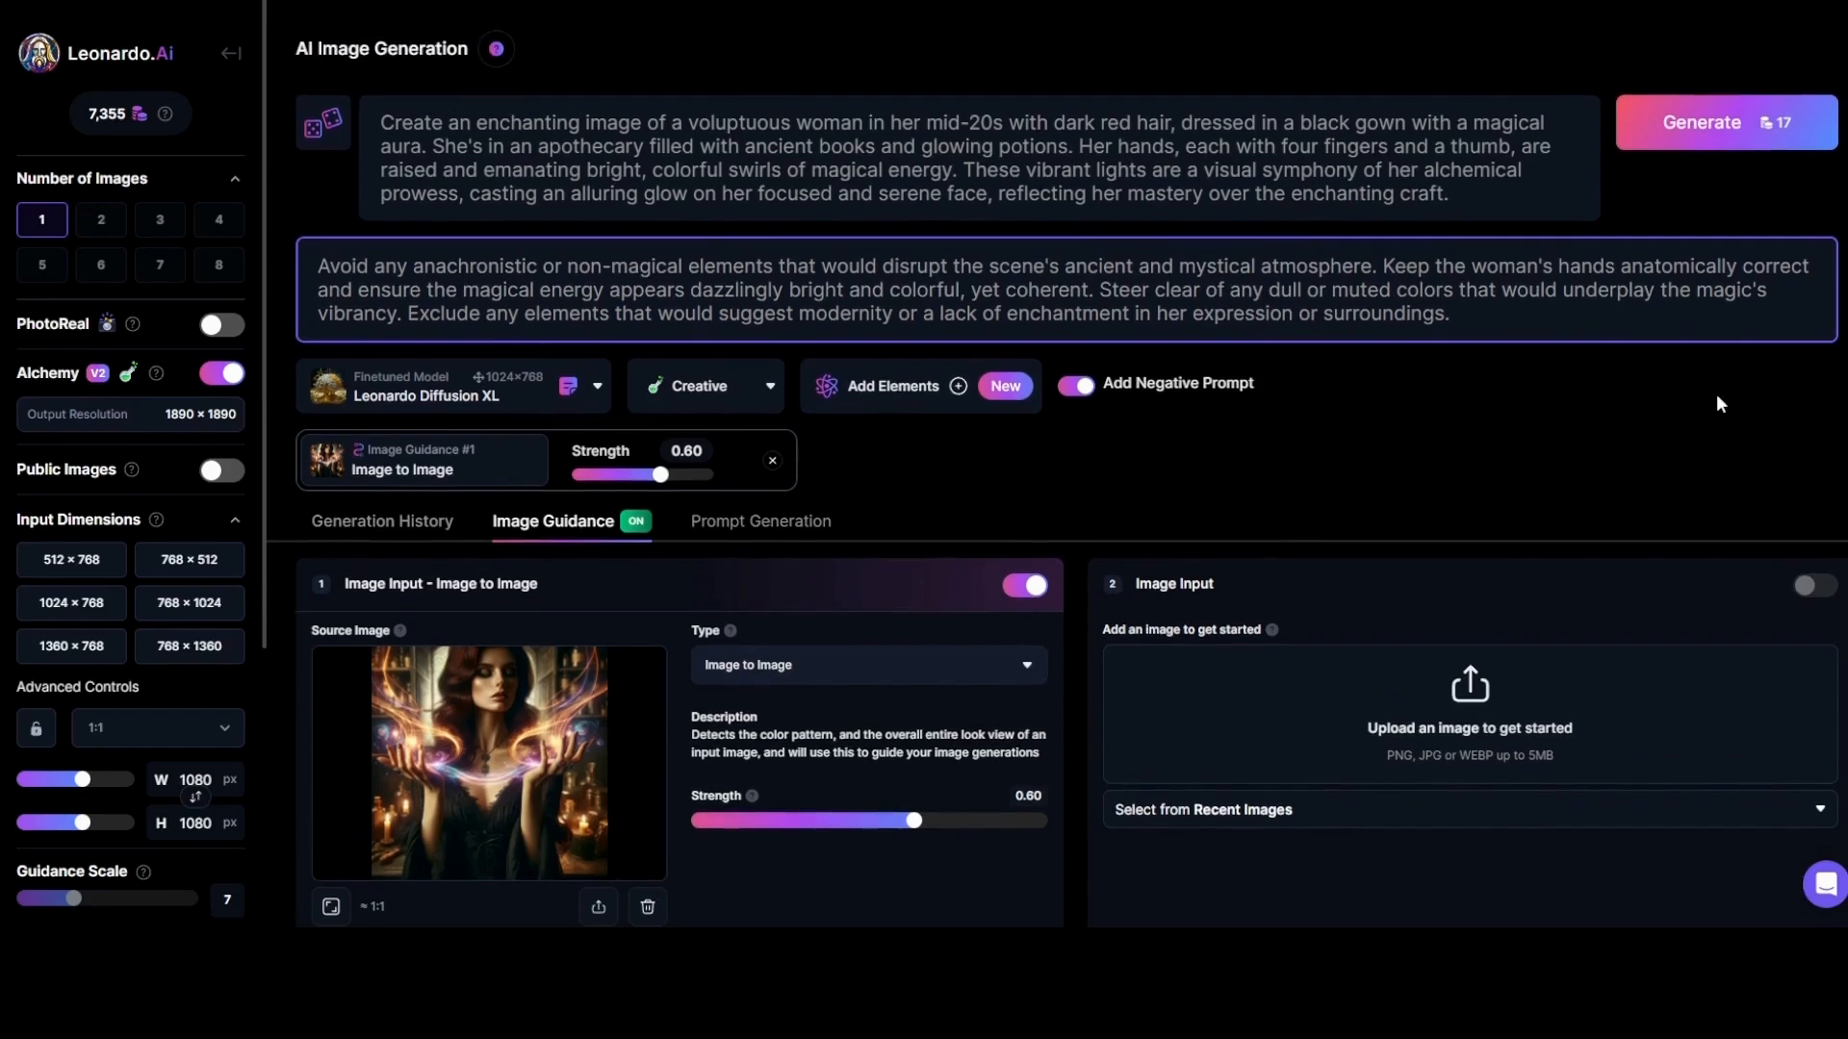
click(1730, 124)
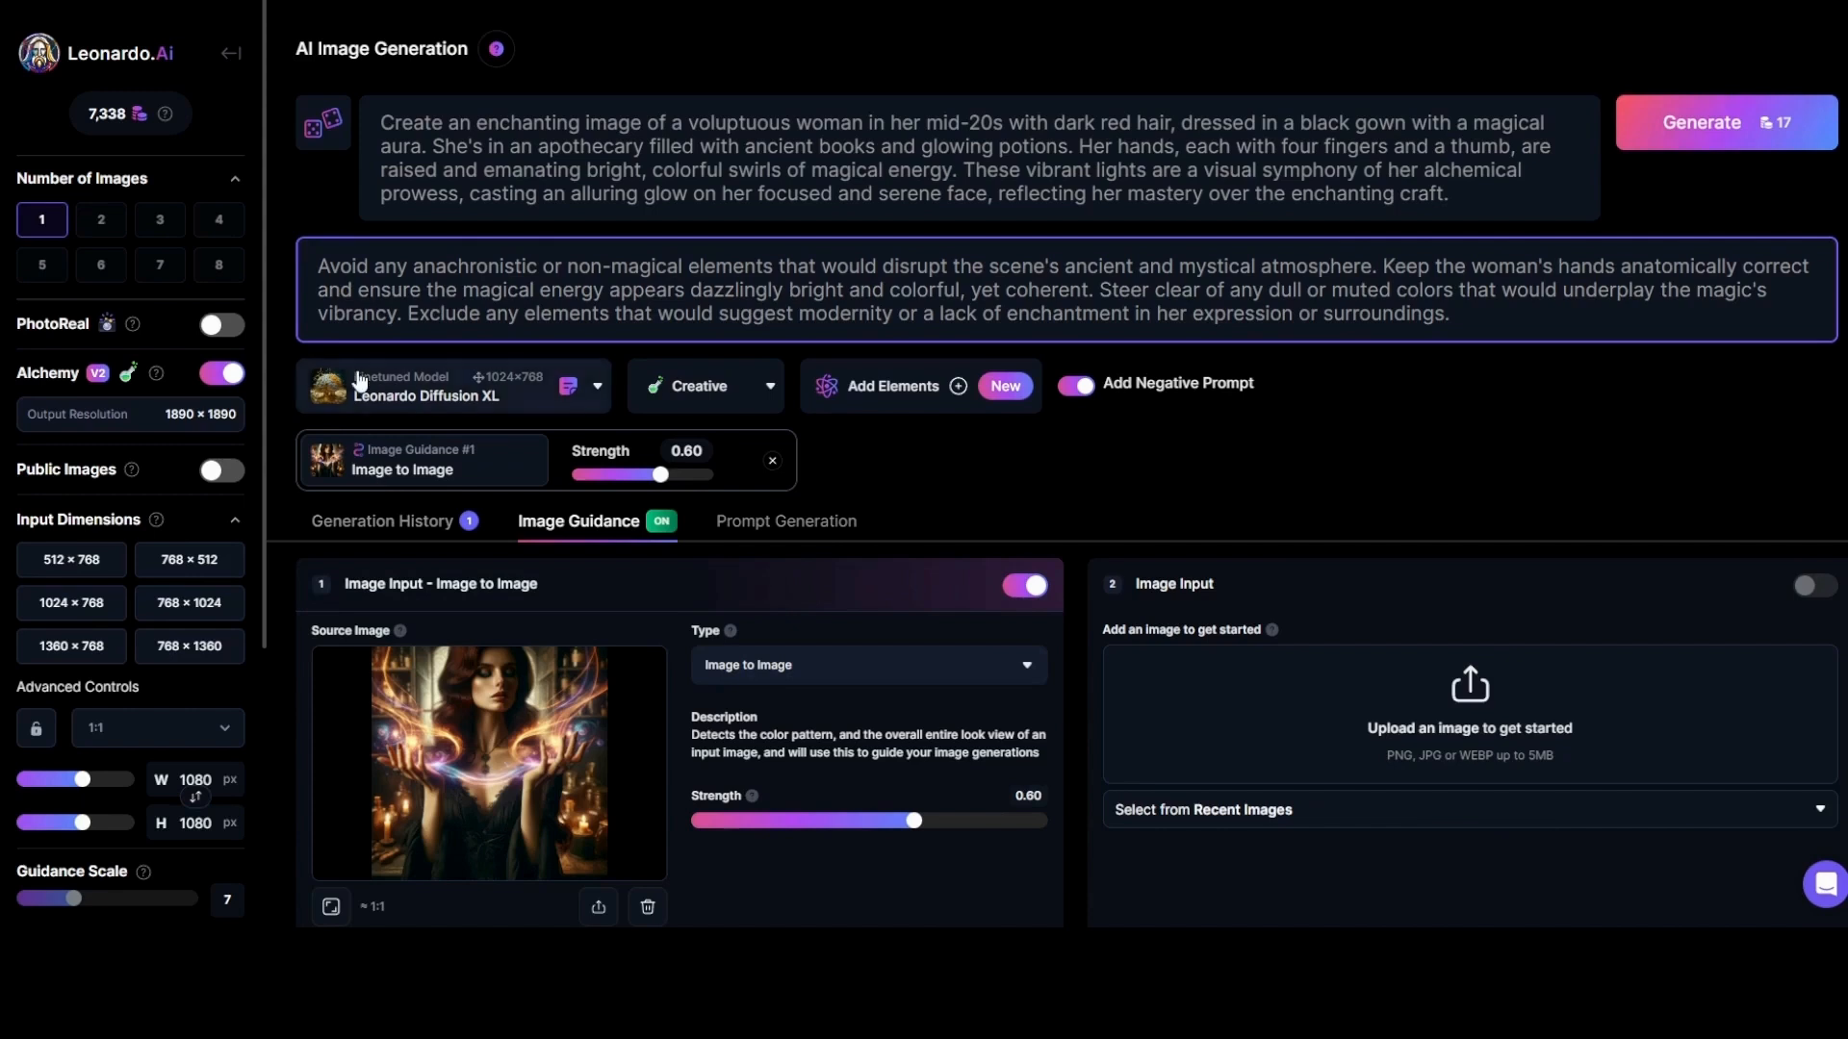
click(370, 524)
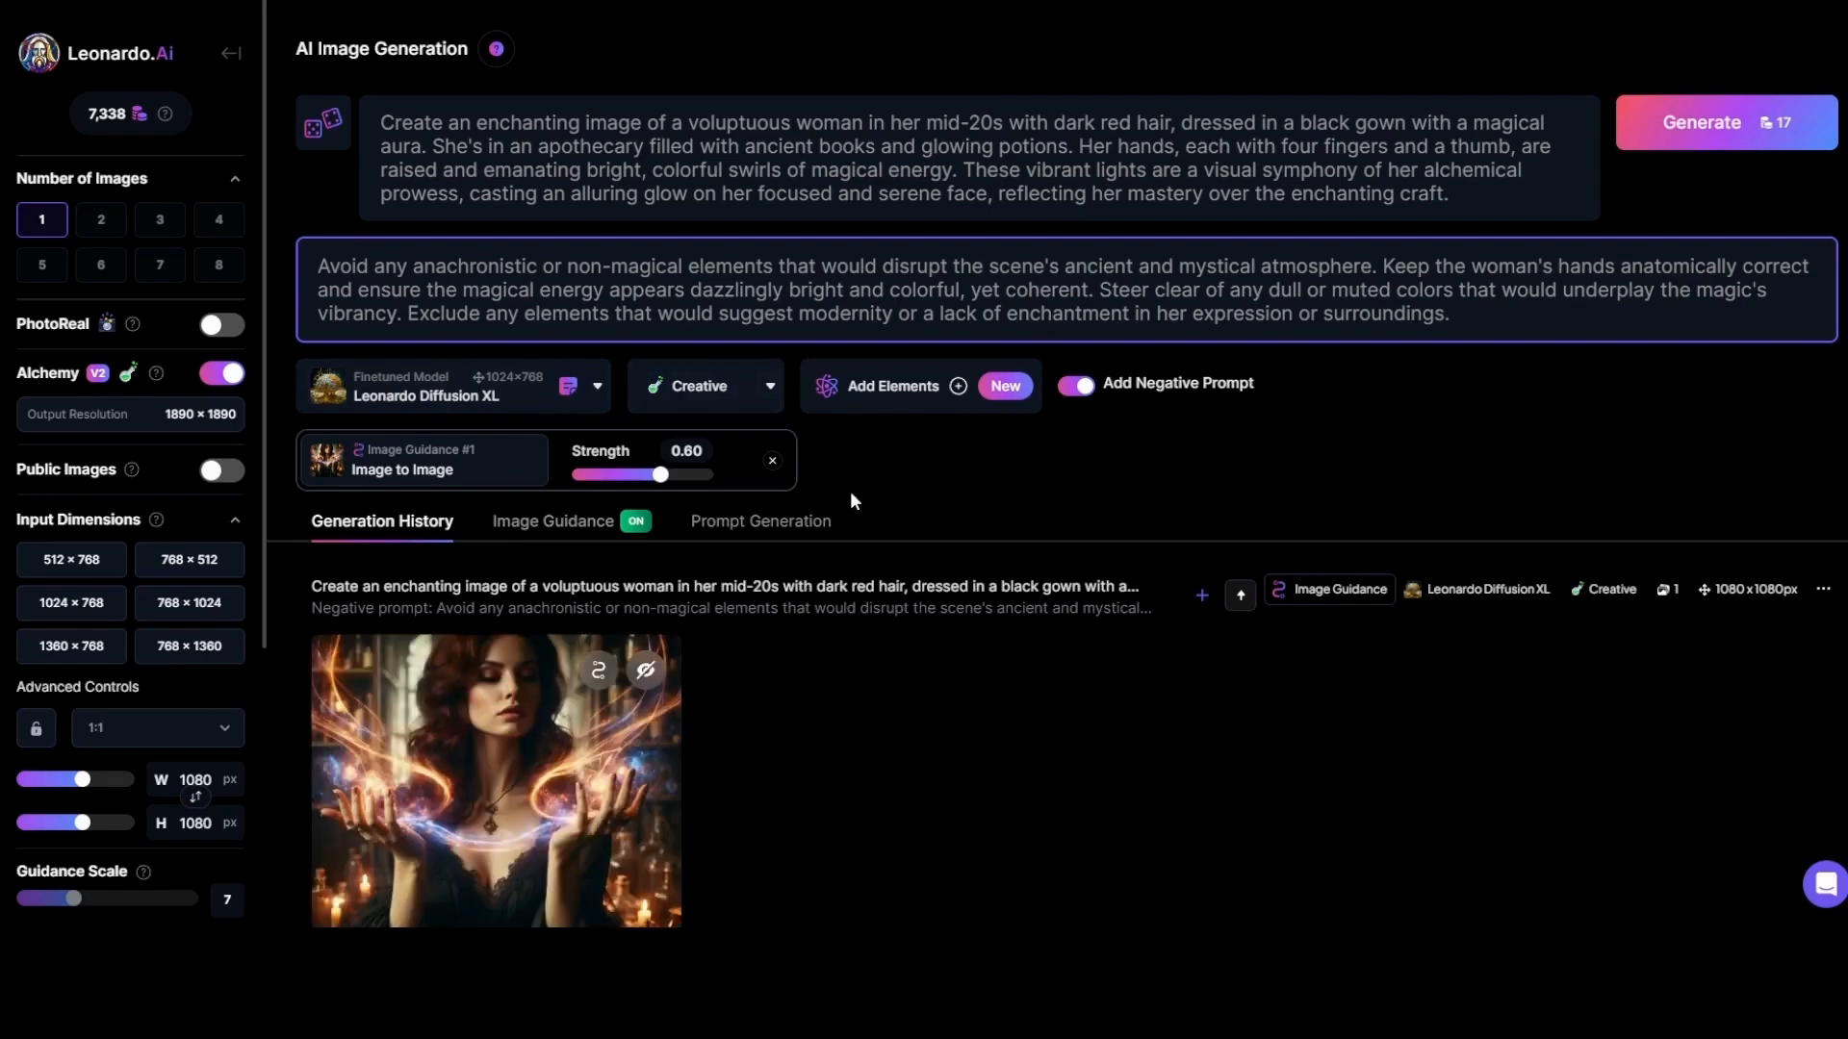
- Enlarge the newly generated guided image, download it, and close the preview
scroll(788, 738, down, 2)
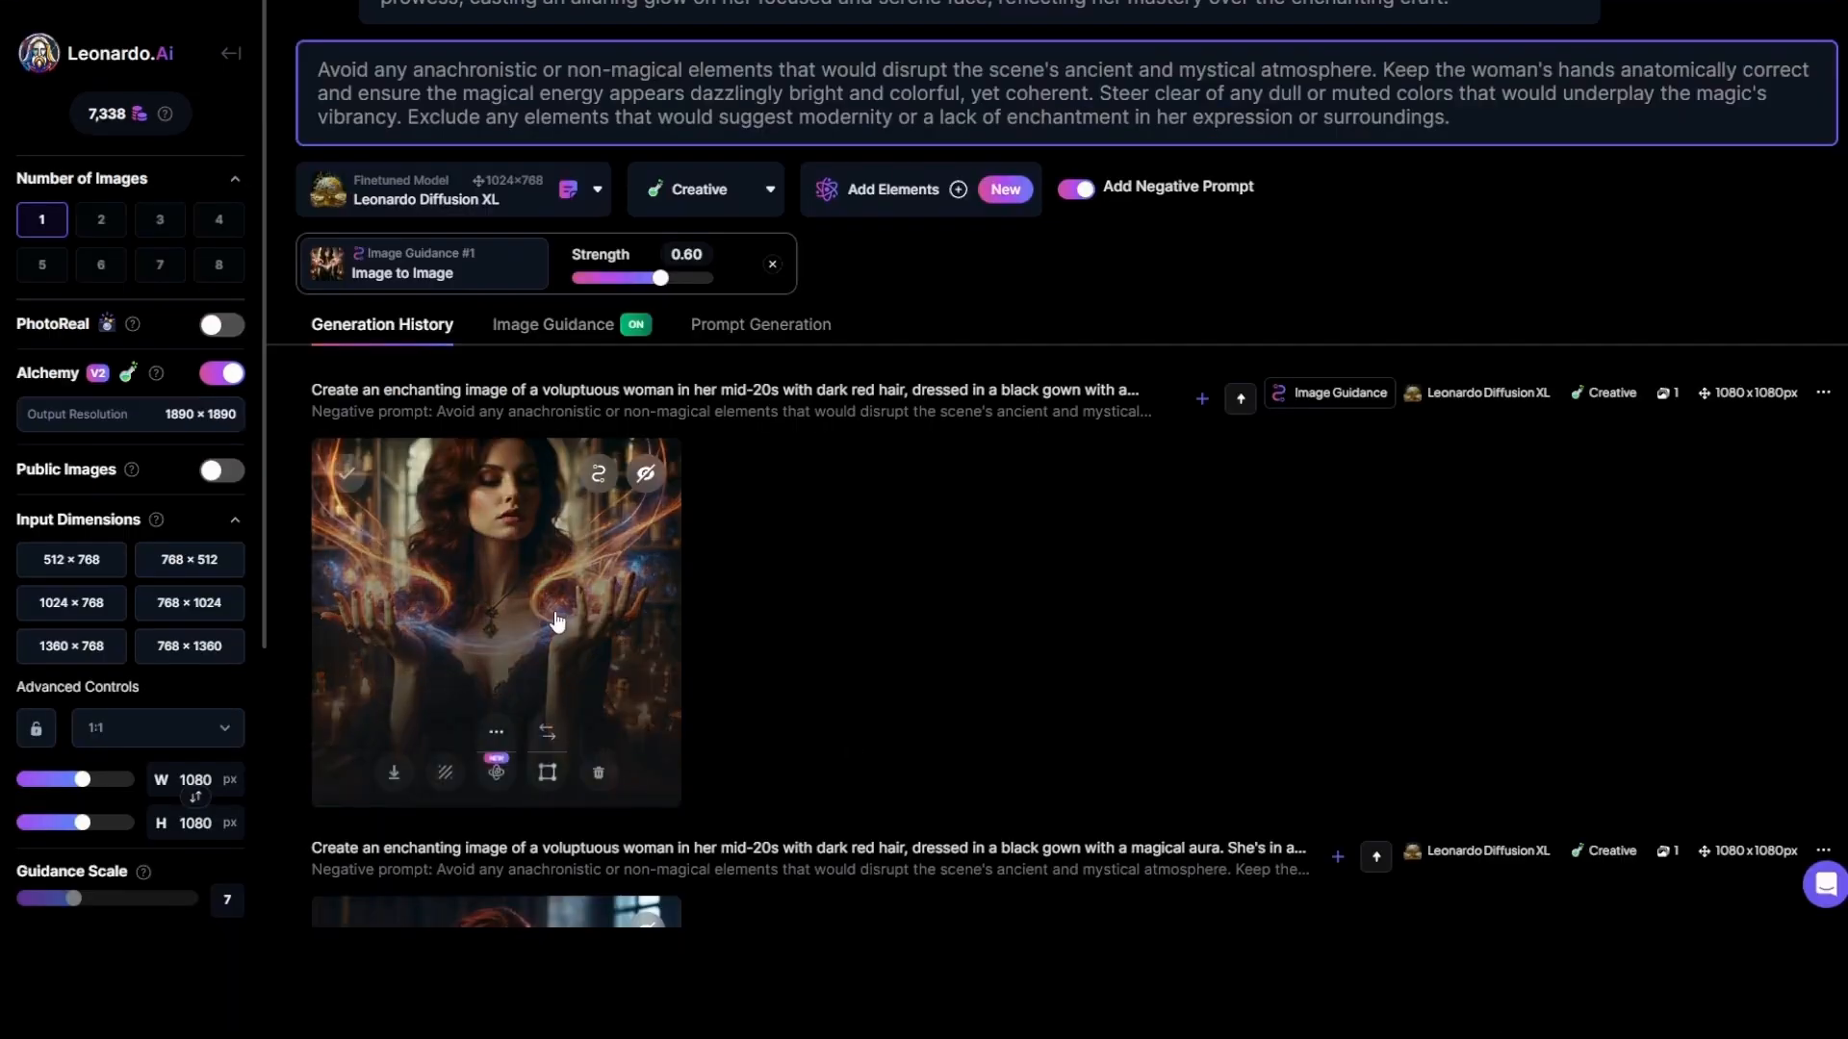
click(554, 616)
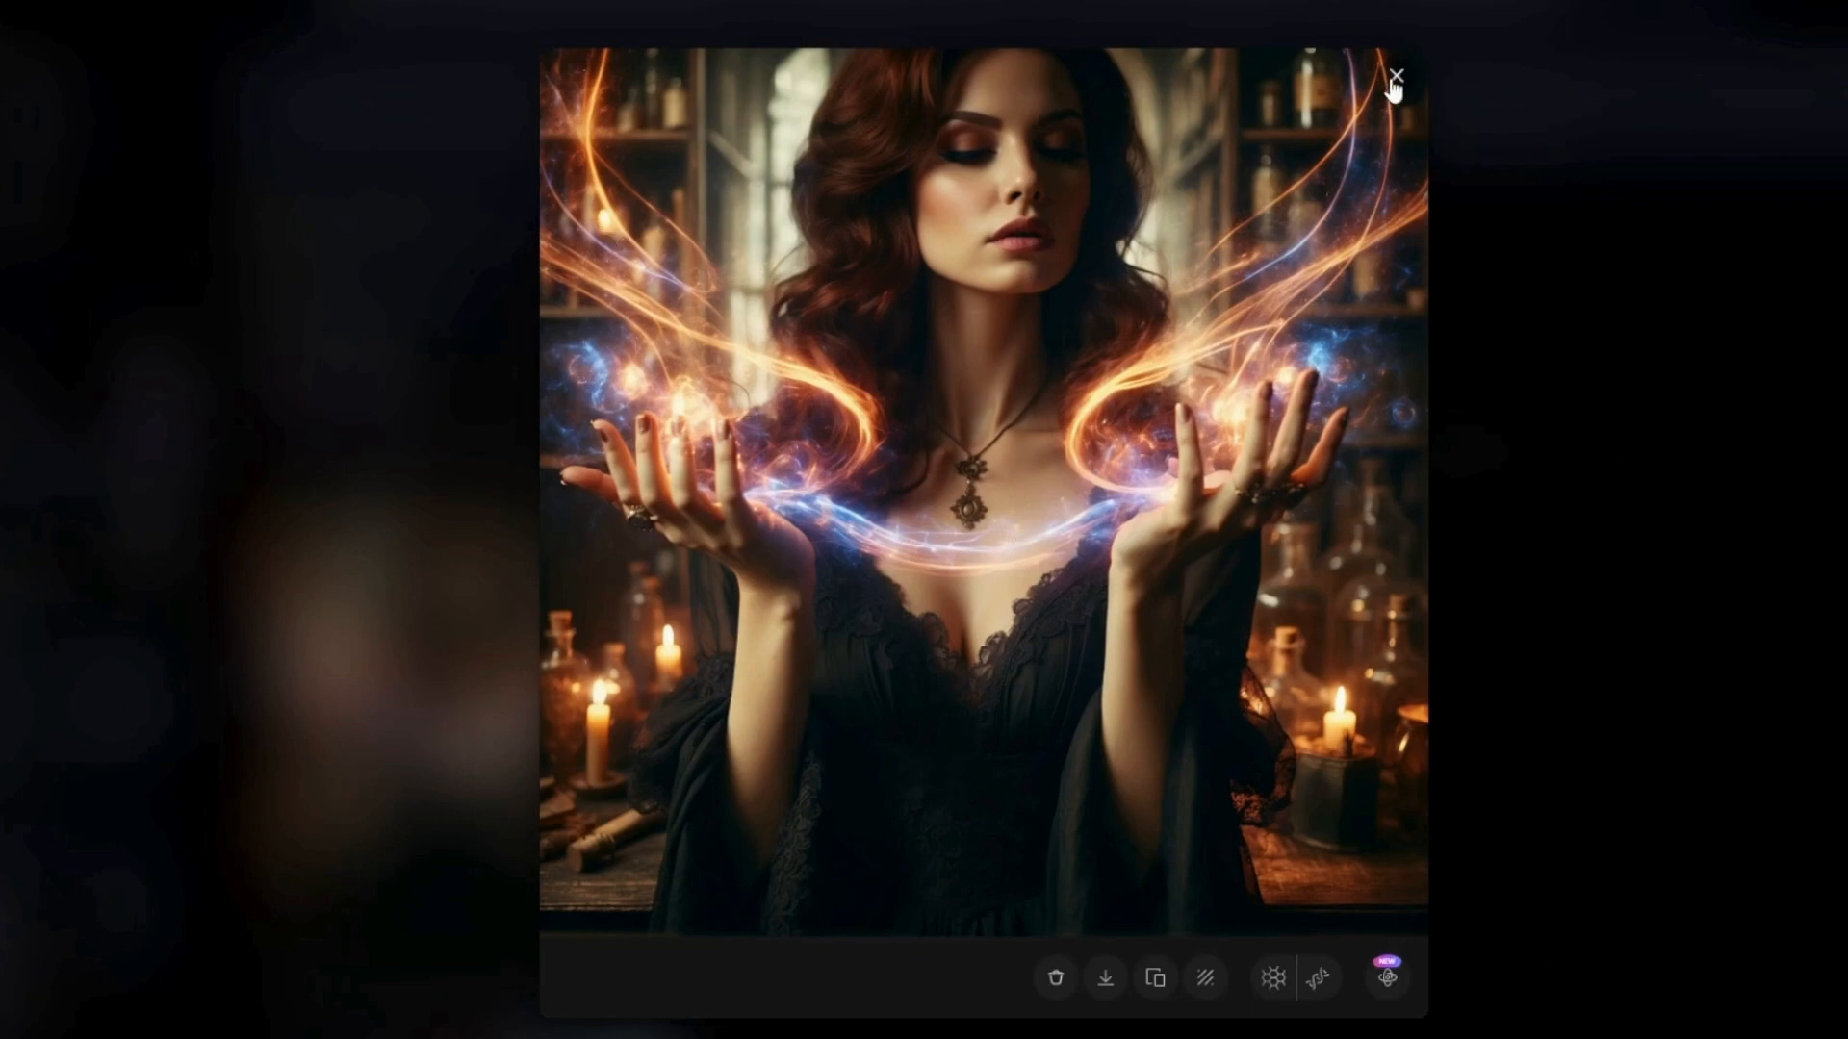
click(1106, 990)
click(1396, 75)
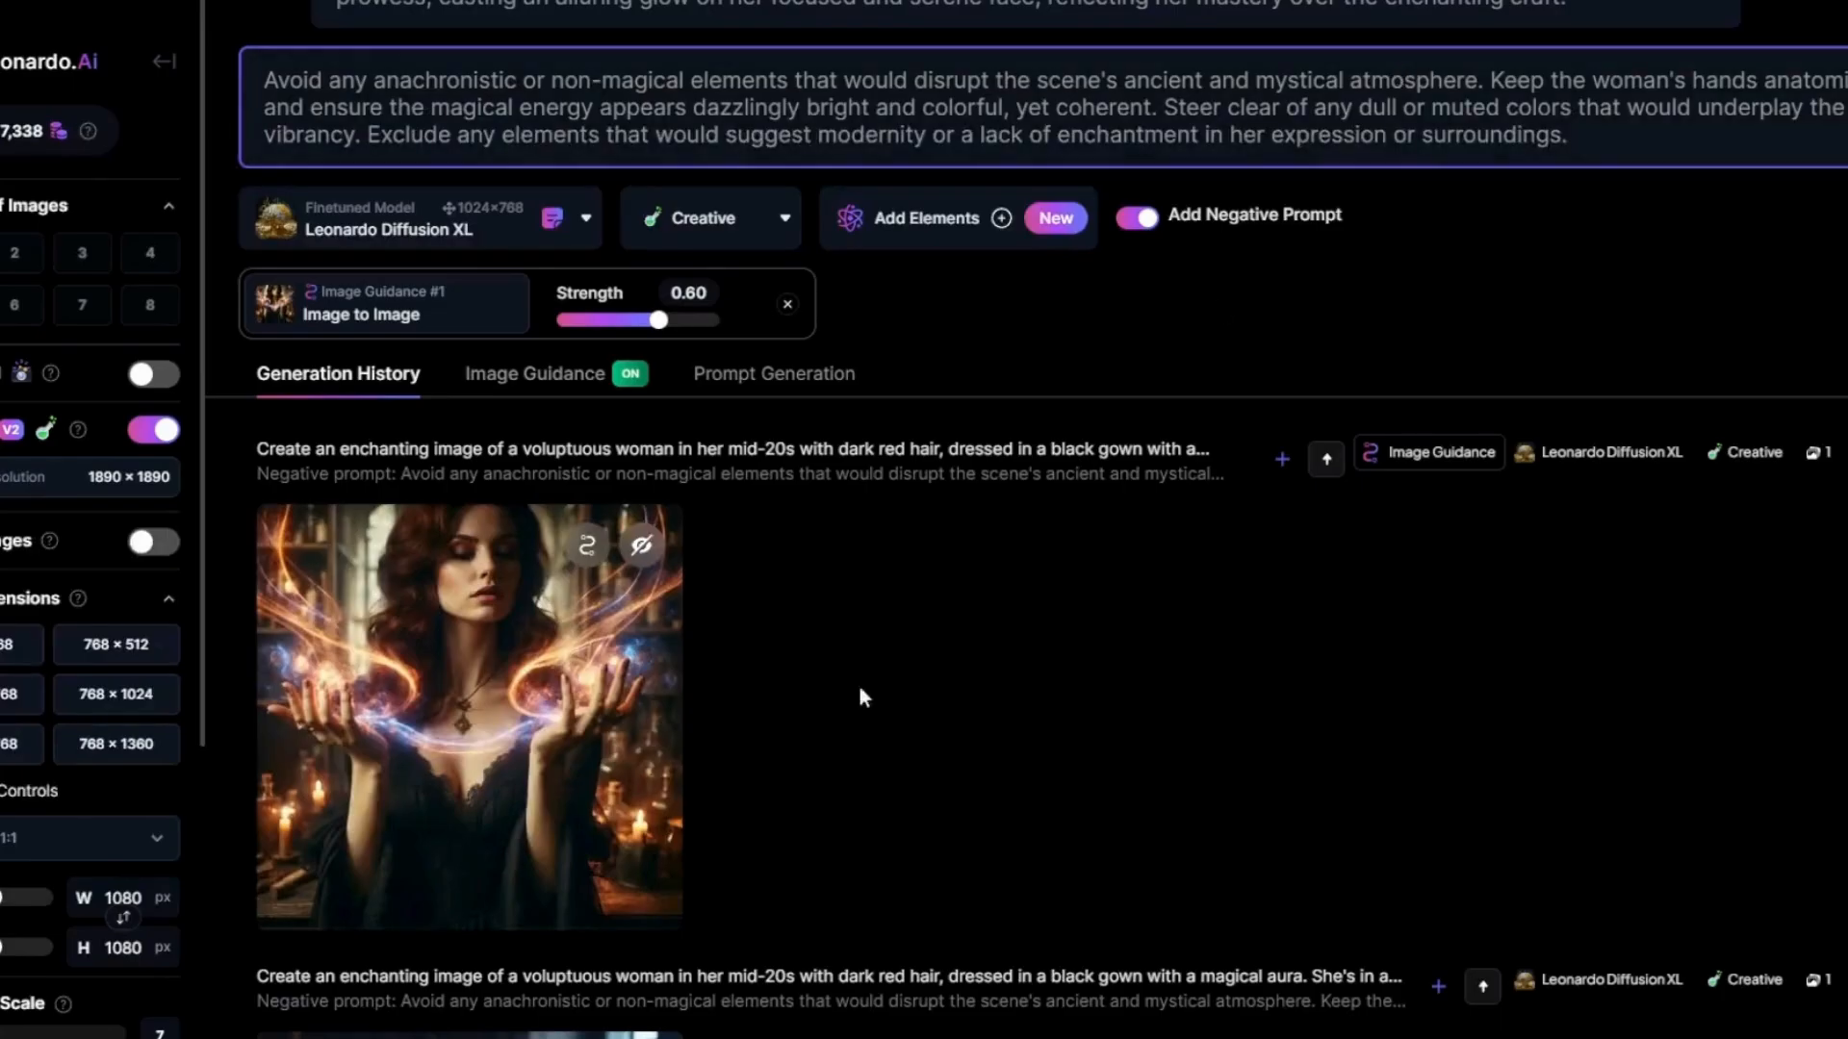
- Switch to the Runway website from the Google results and log in to the account
mouse_move(468, 658)
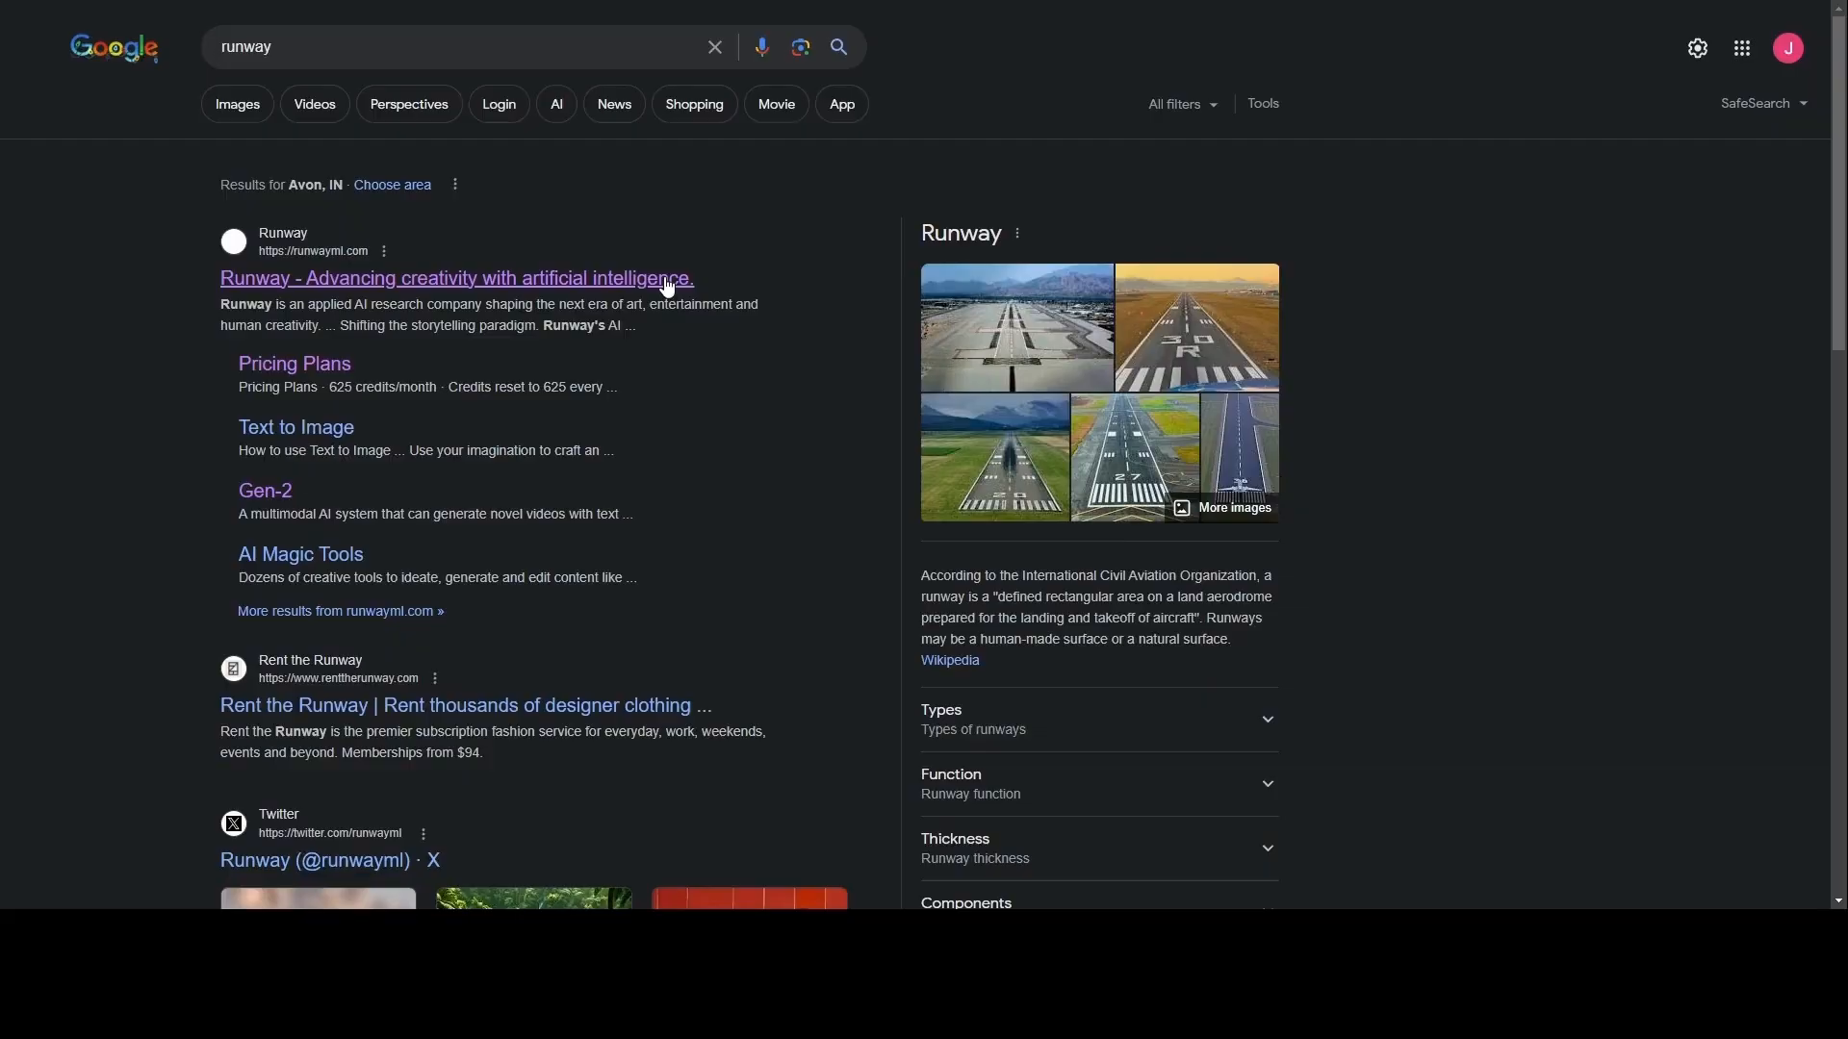
click(664, 285)
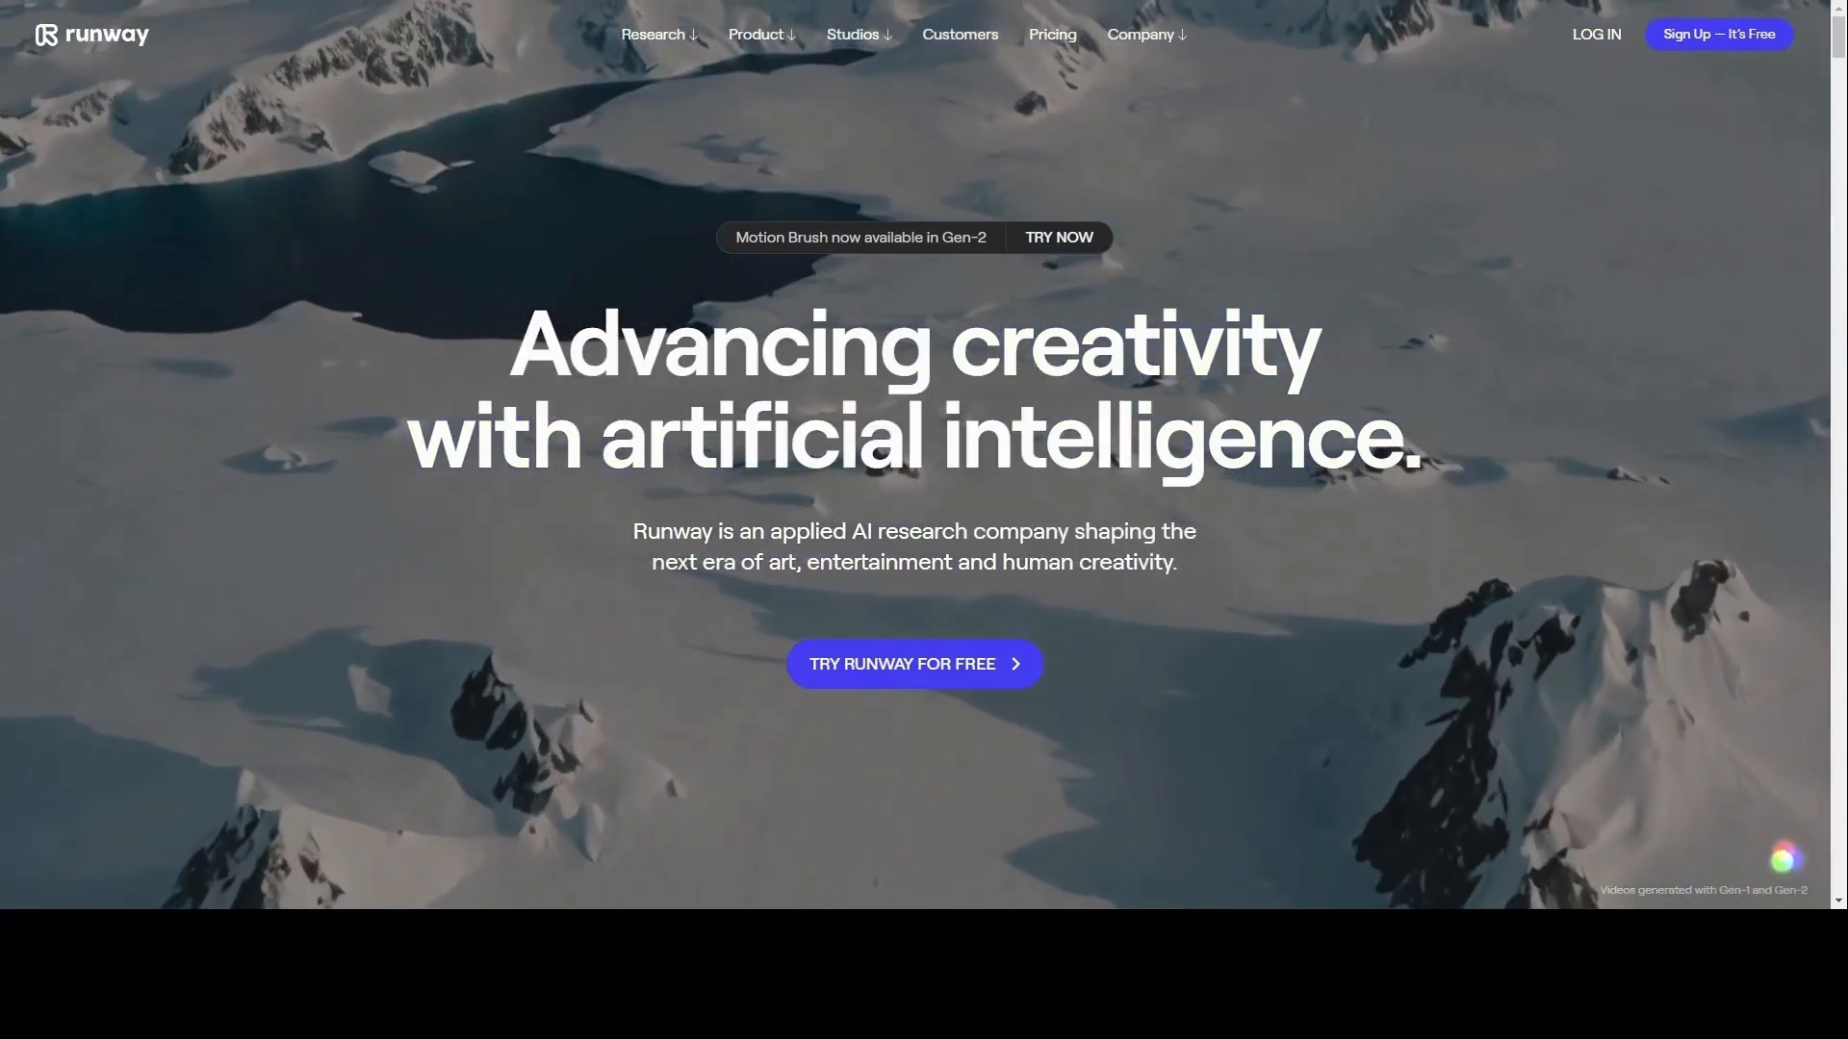
click(1615, 44)
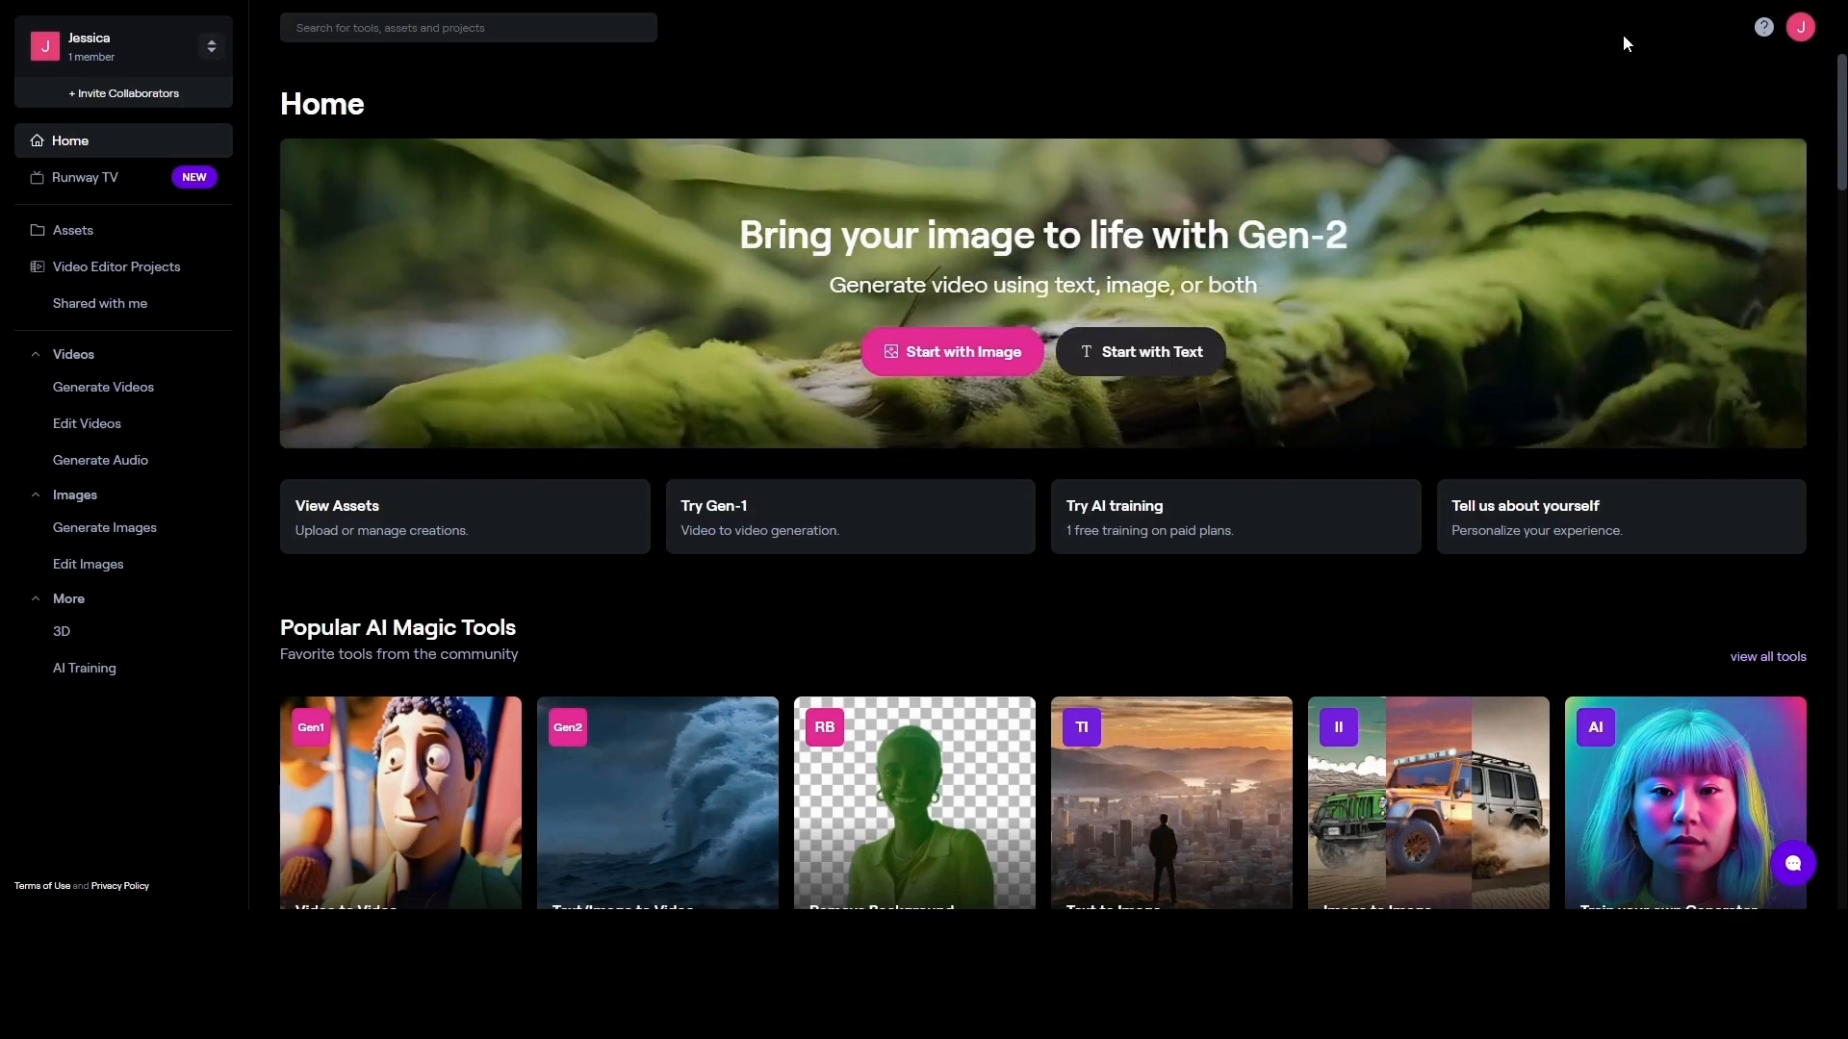
- Start a Gen-2 video from an image, using the asset Leonardo Image for Runway Motion Brush.jpg
click(946, 362)
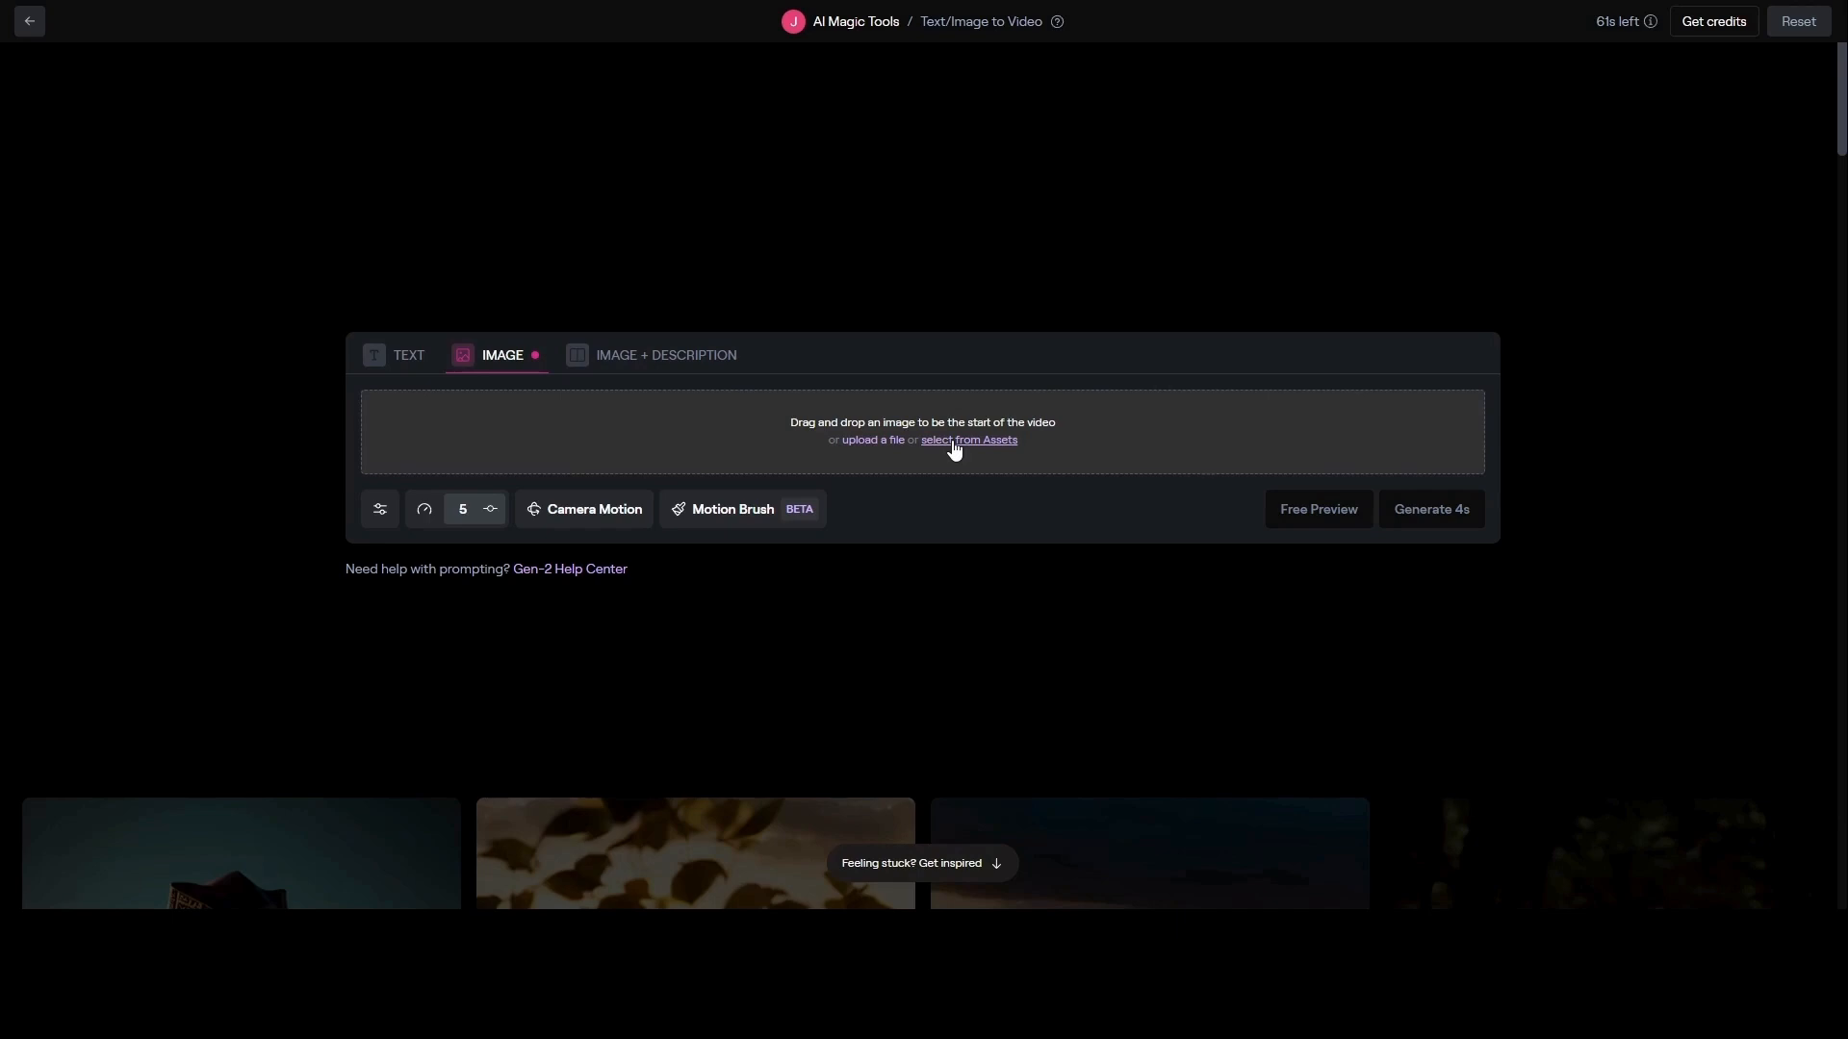
click(953, 443)
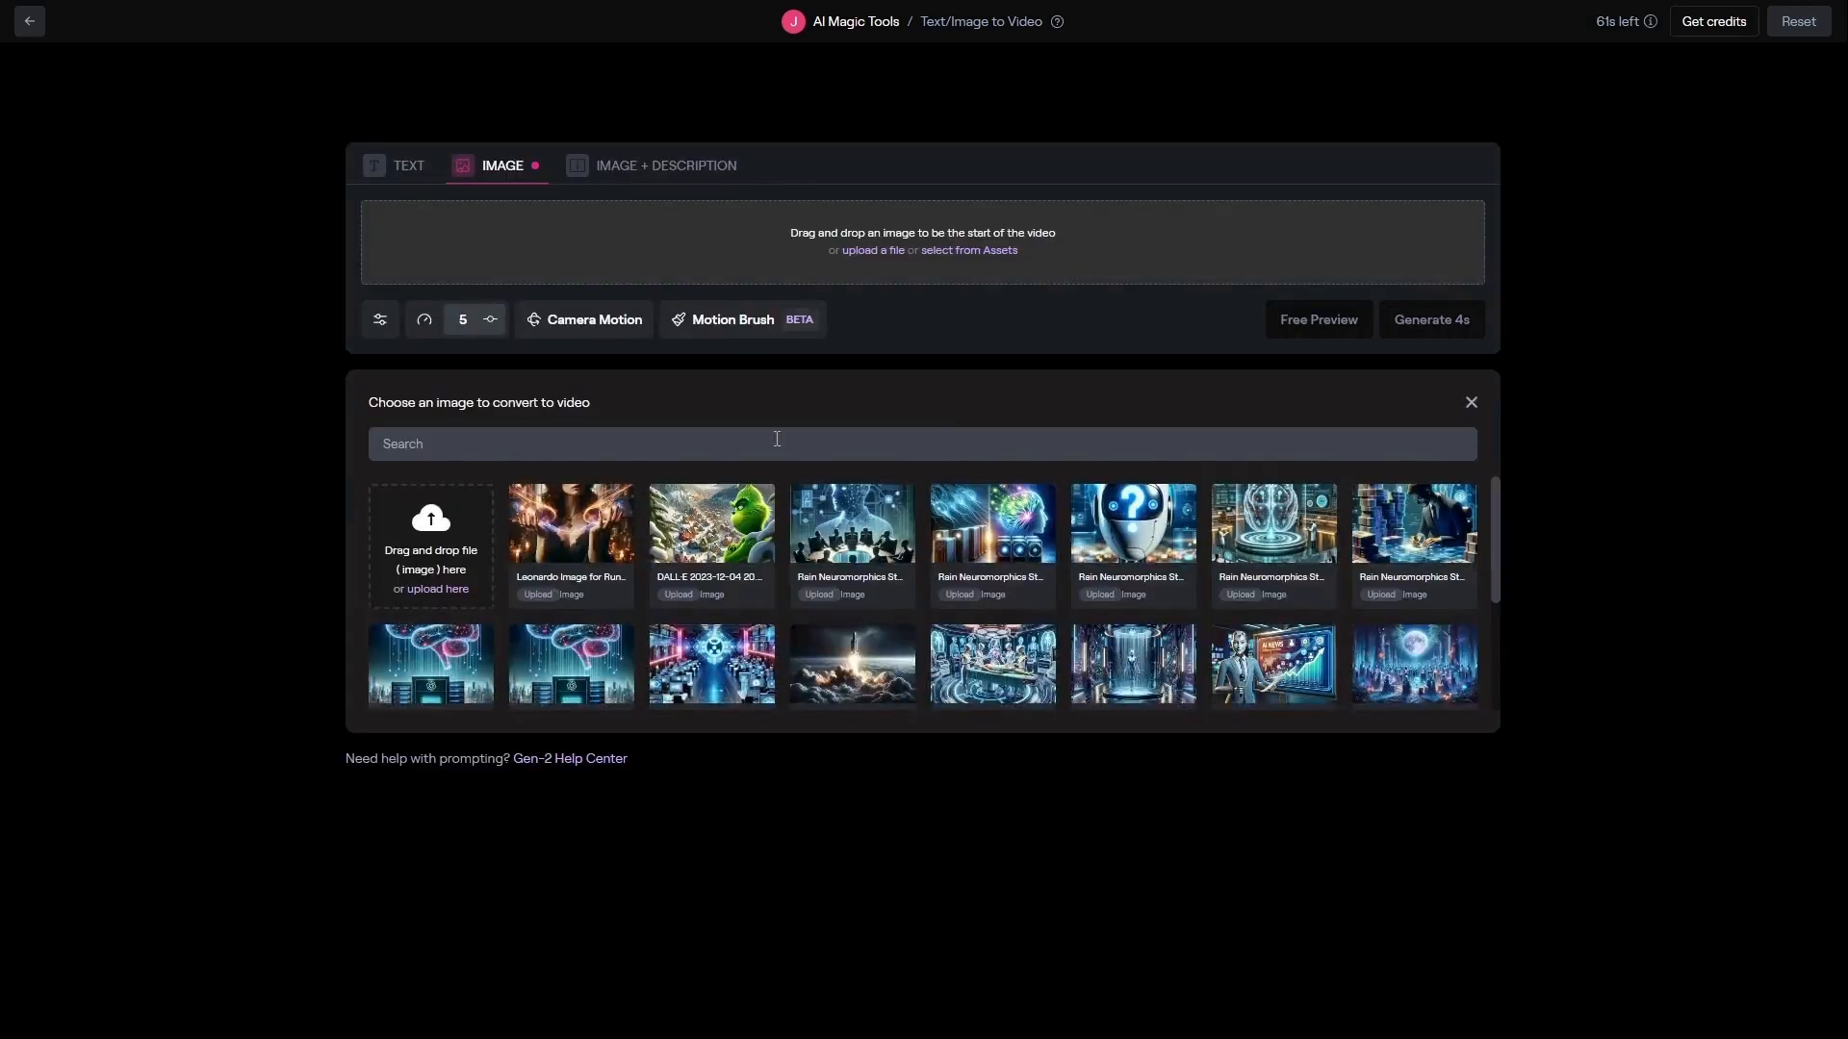
click(575, 535)
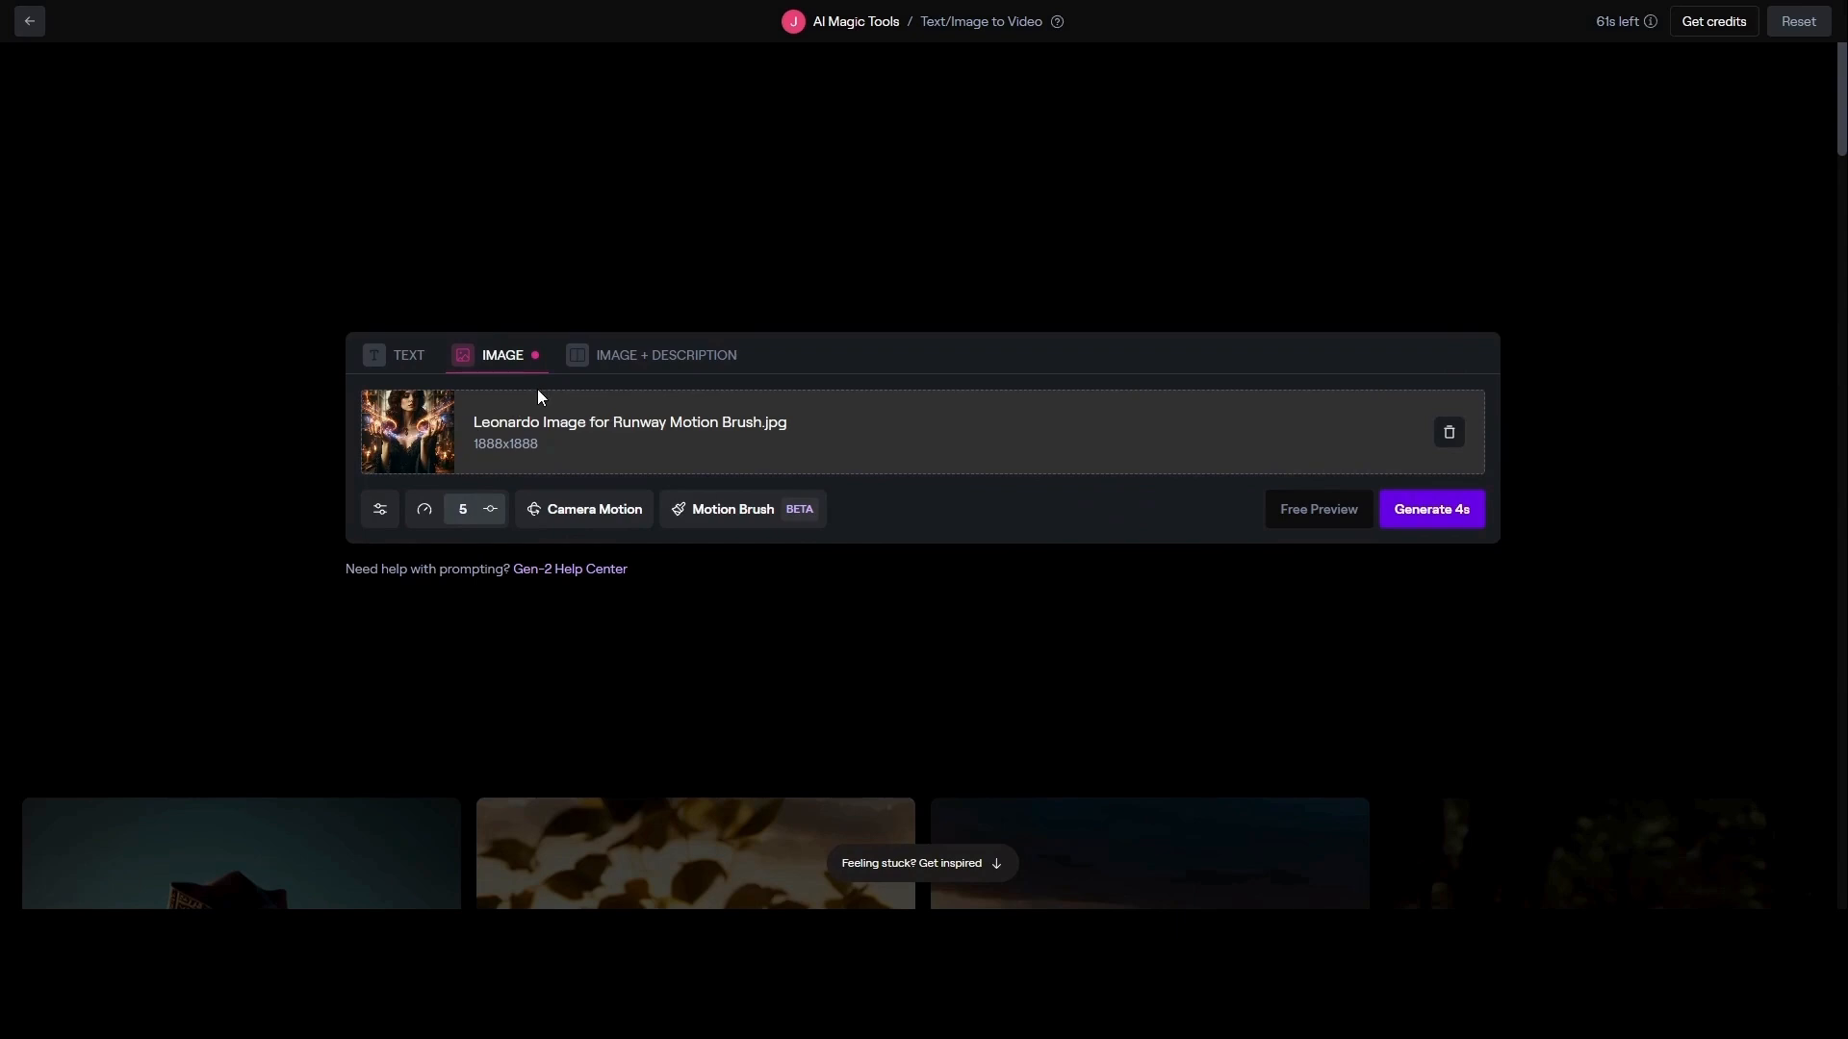
- Use Motion Brush with a smaller brush to paint over the orange energy streams on both sides of the woman
click(716, 520)
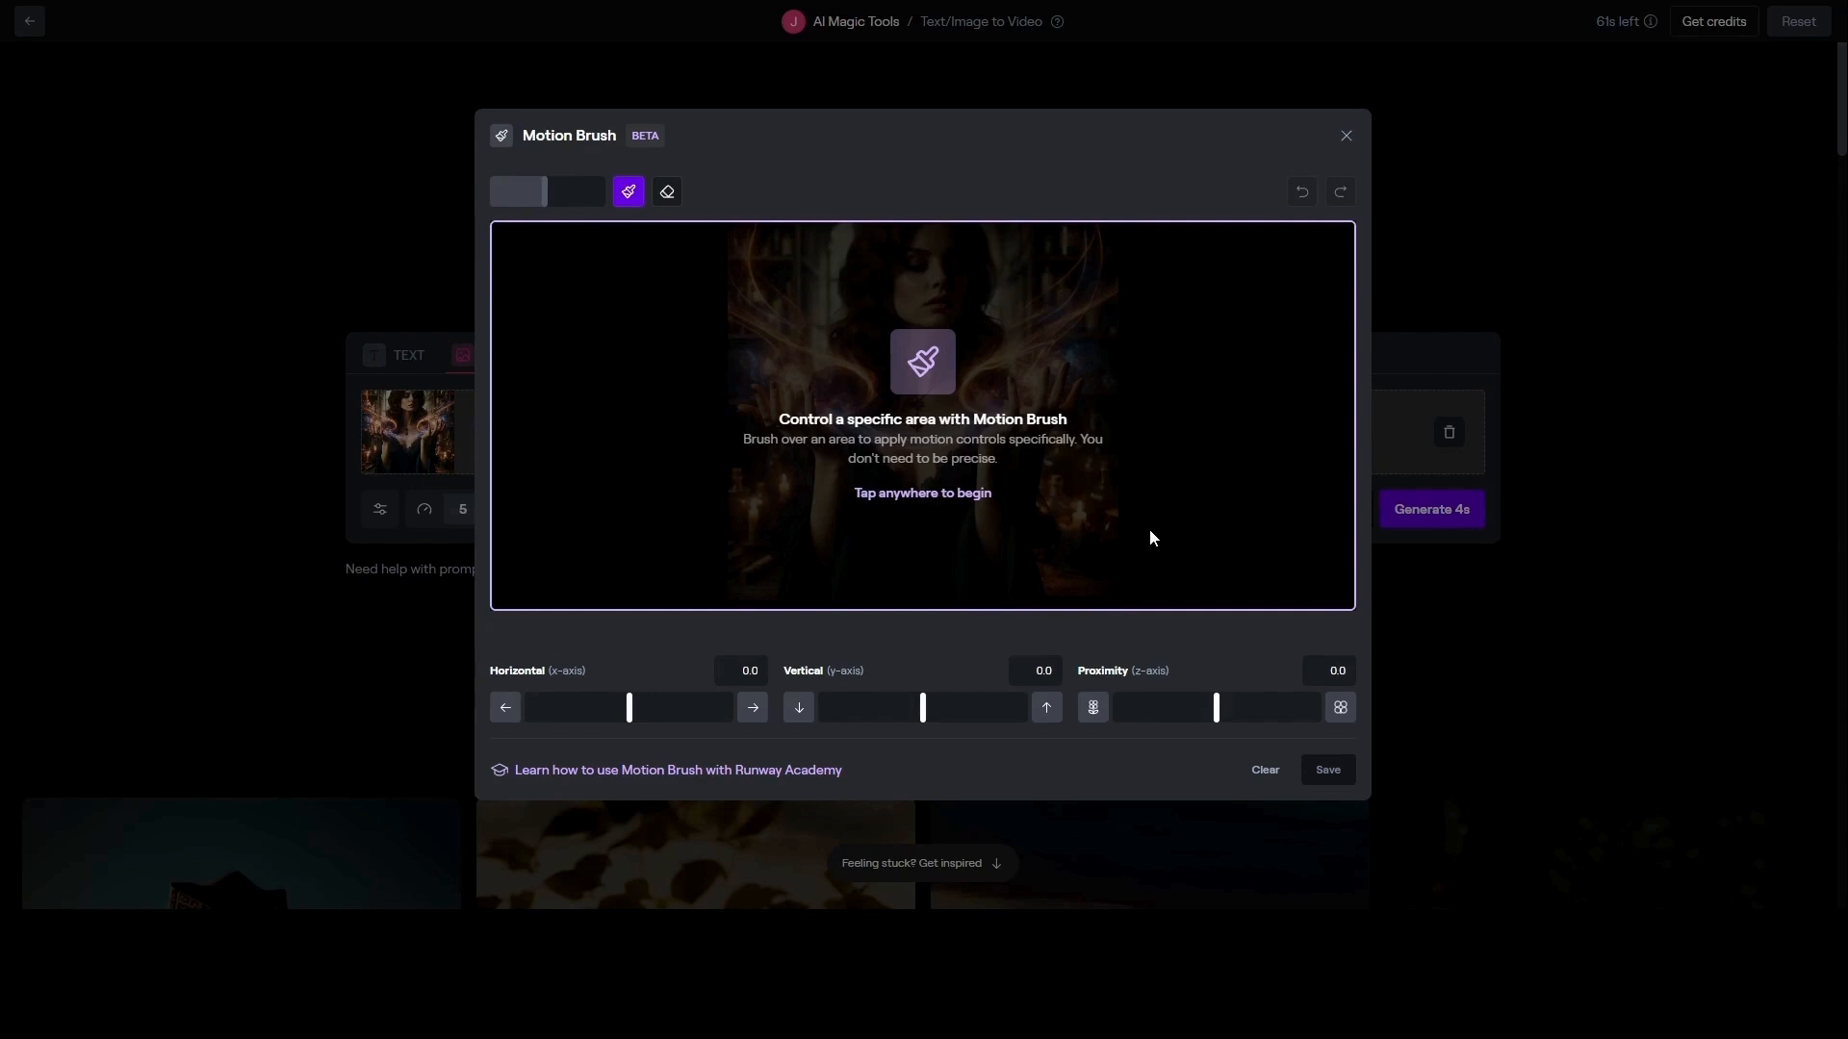
click(917, 502)
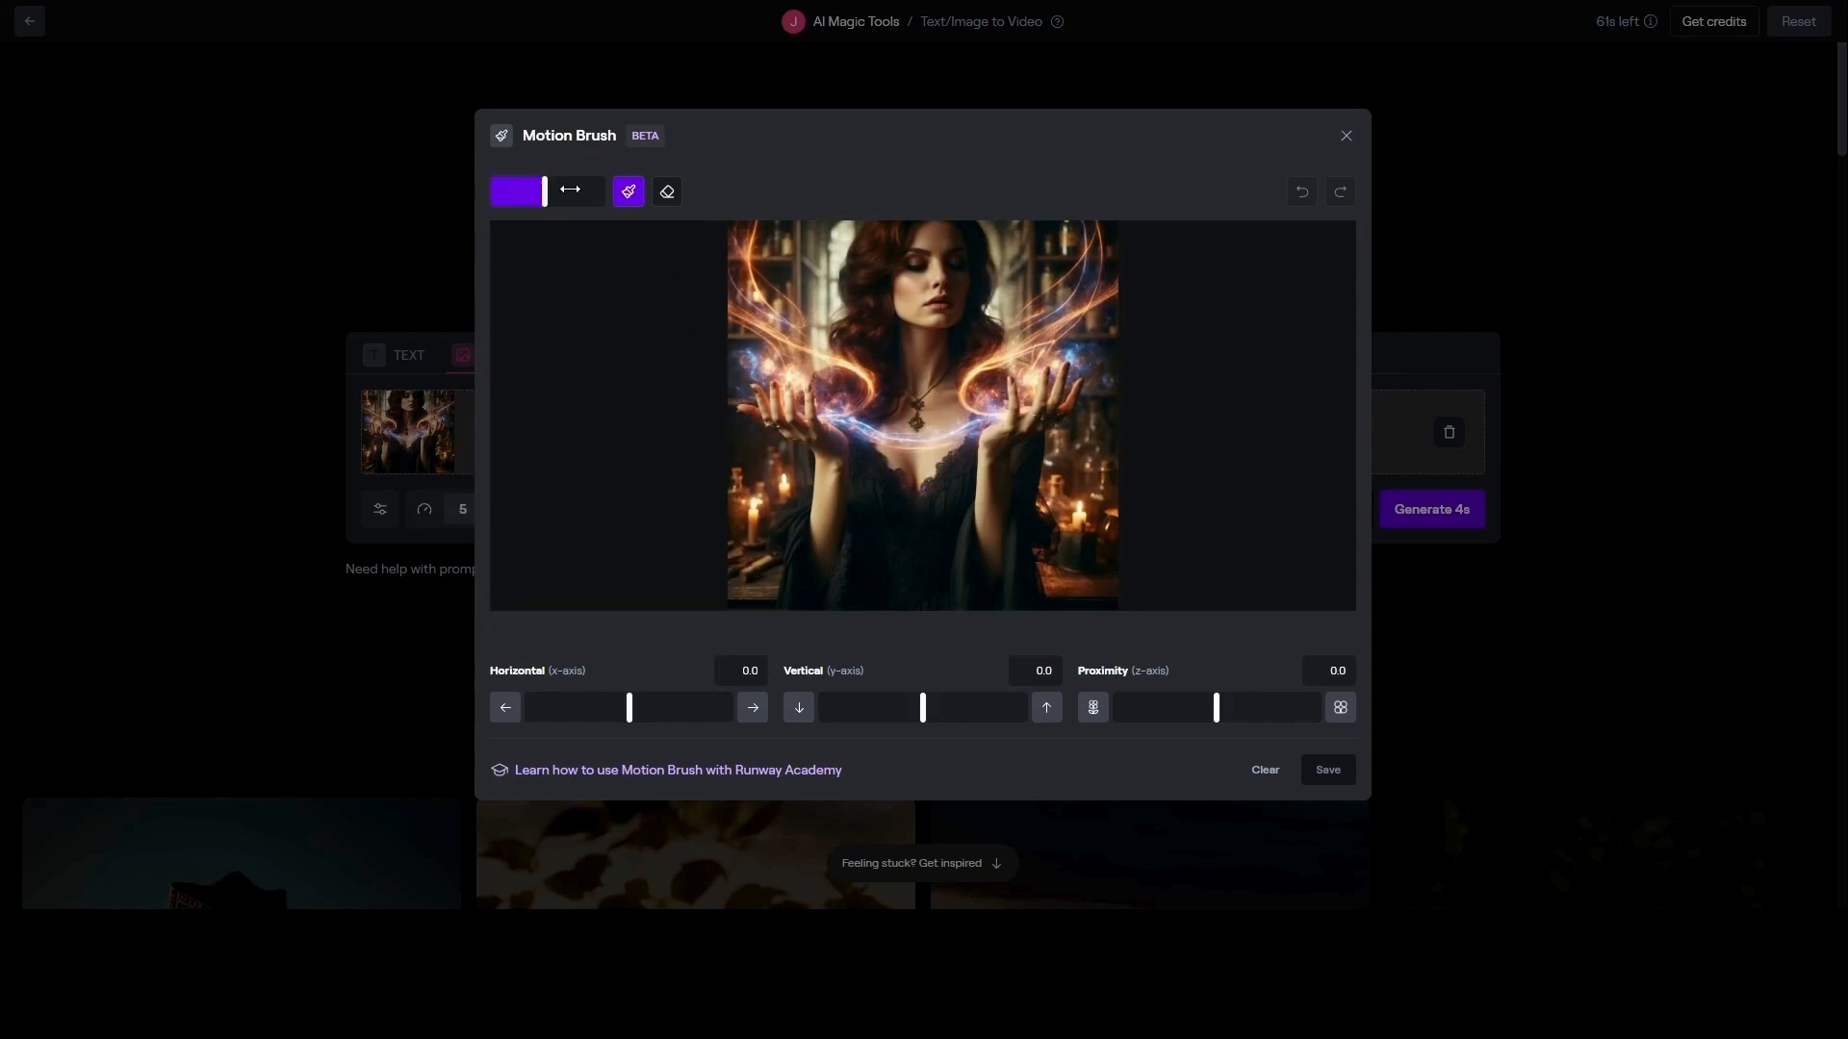
mouse_move(543, 192)
mouse_down()
mouse_move(500, 192)
mouse_move(516, 193)
mouse_up()
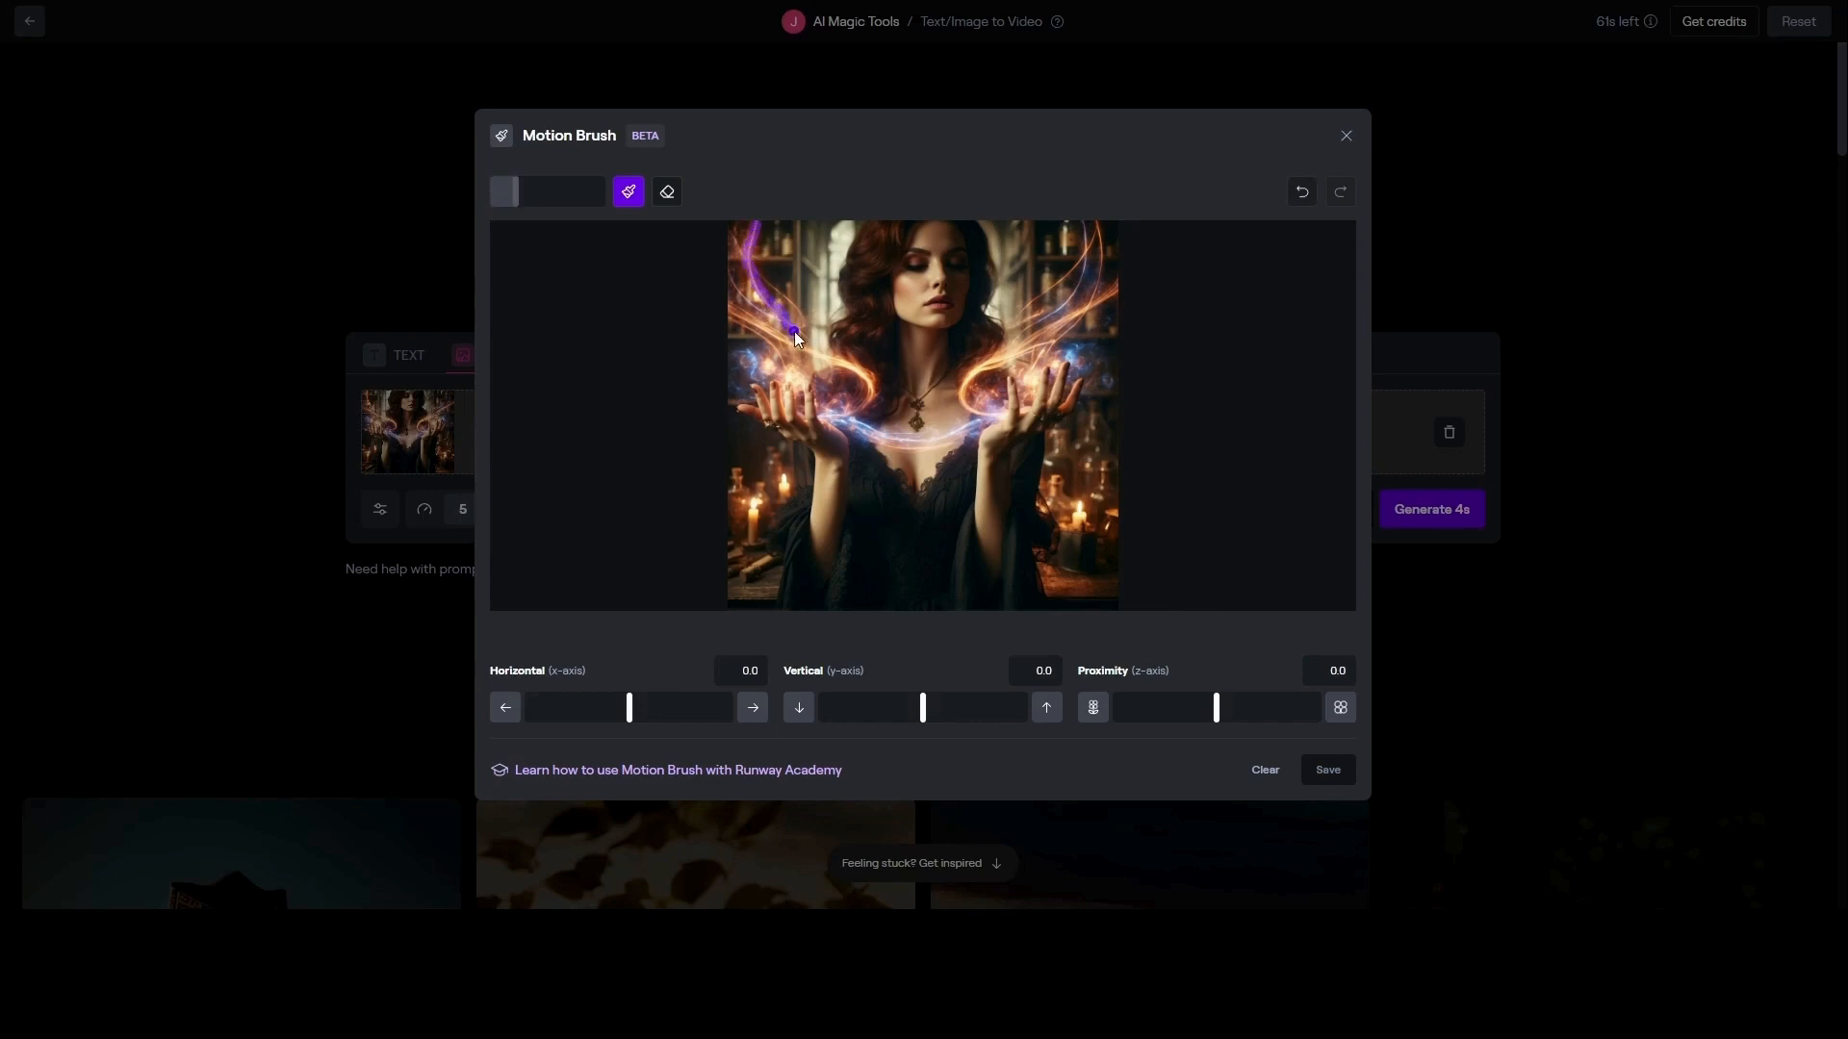
drag(795, 335, 795, 335)
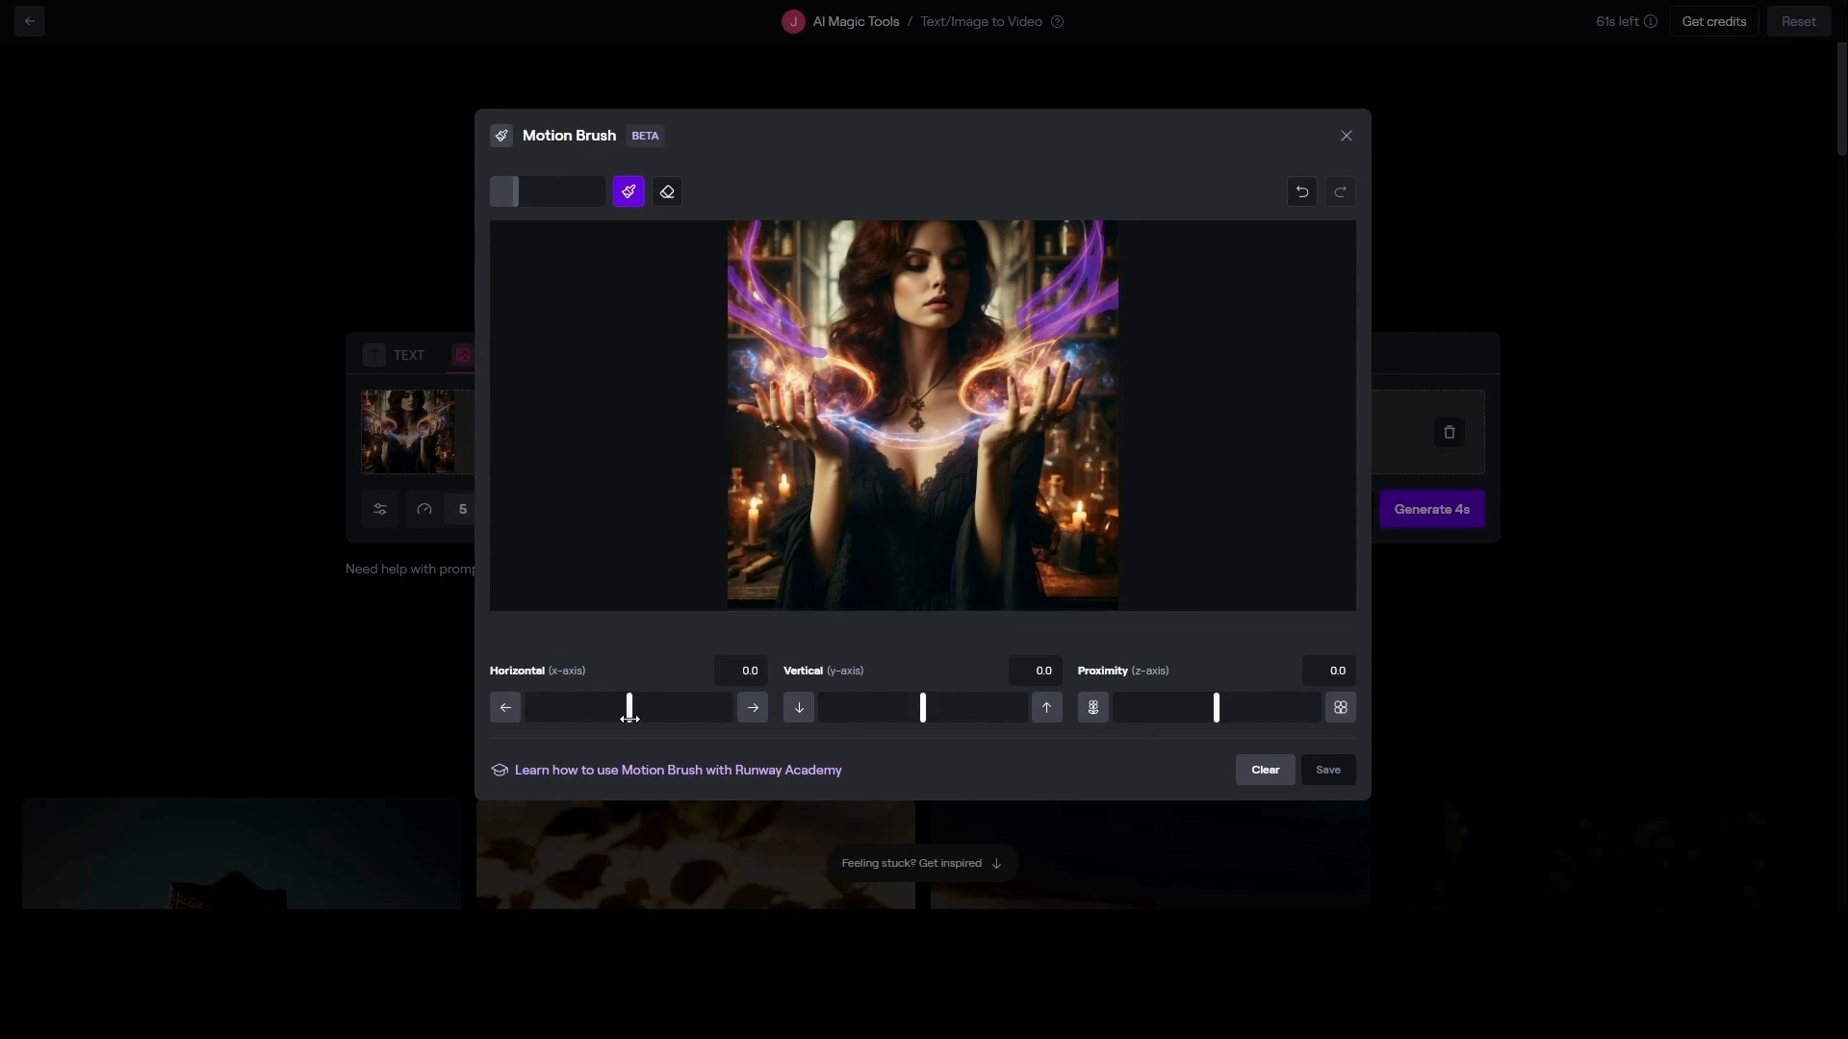
- Set the brushed area's horizontal motion to 1.0 and vertical motion to 0.5, and save the Motion Brush settings
drag(627, 718, 640, 720)
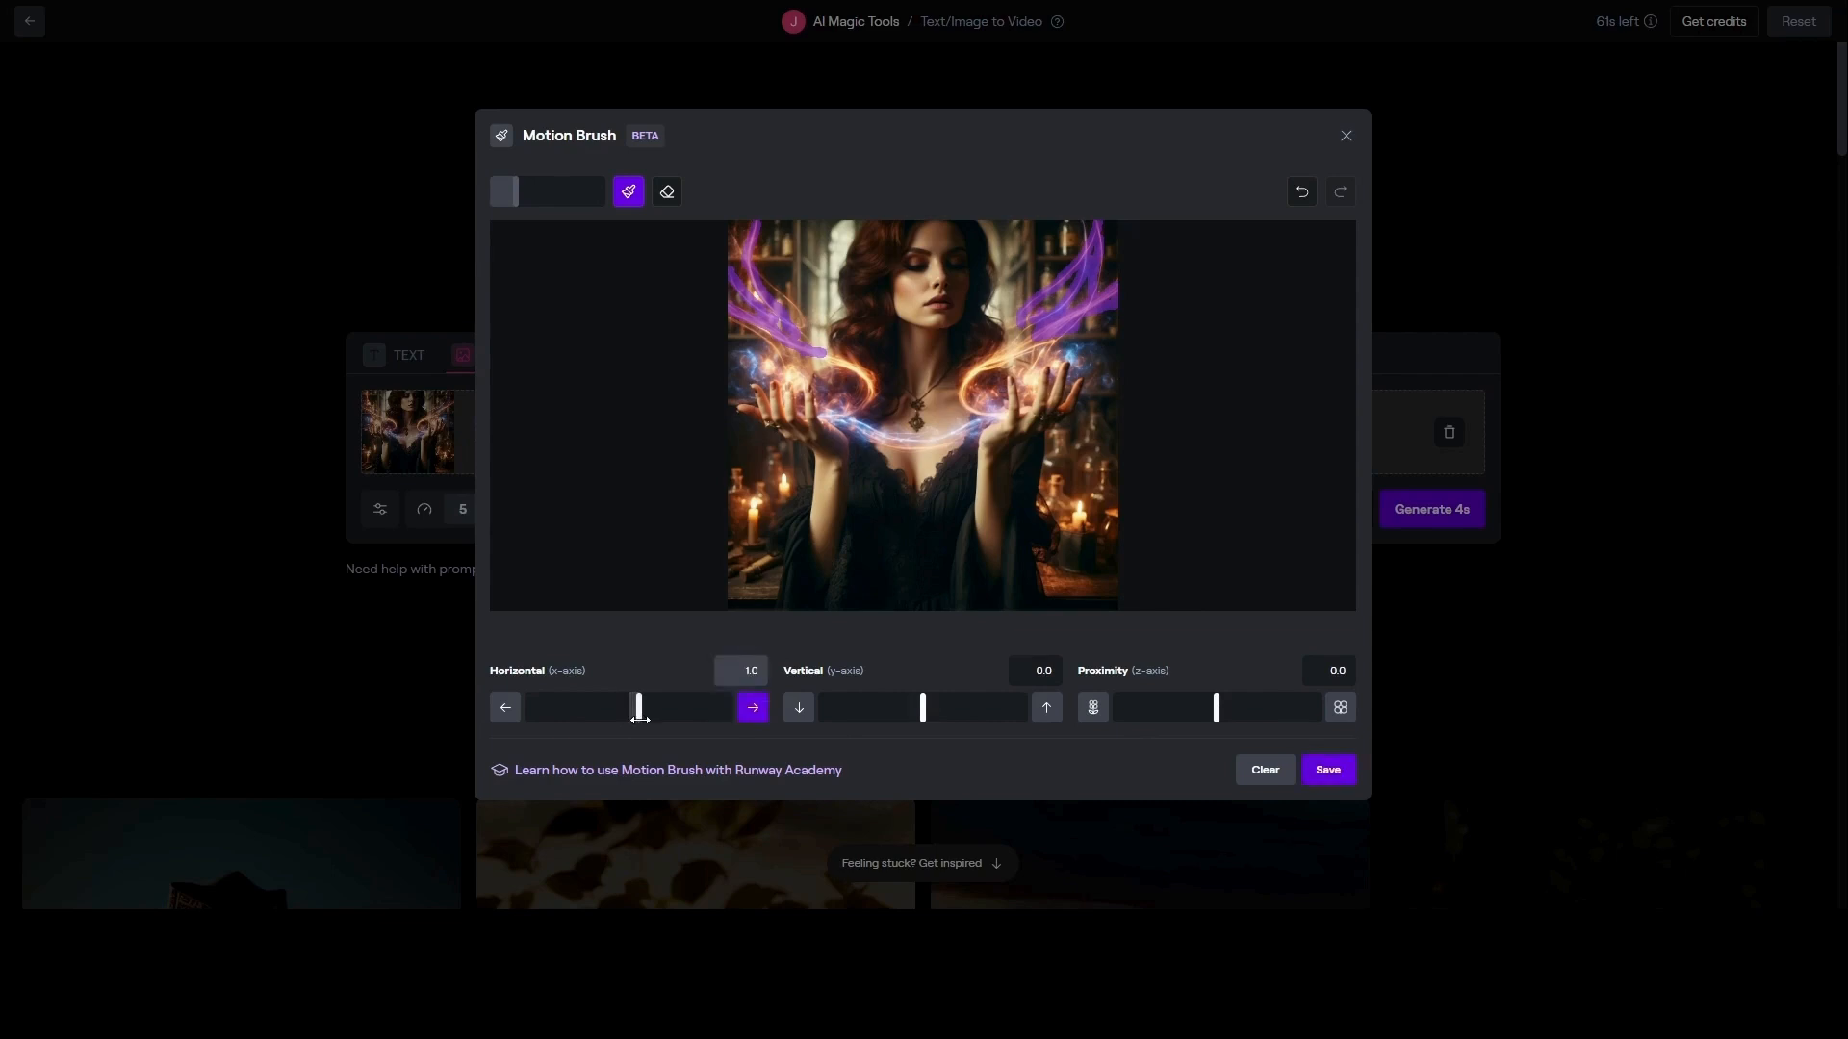
drag(923, 718, 928, 718)
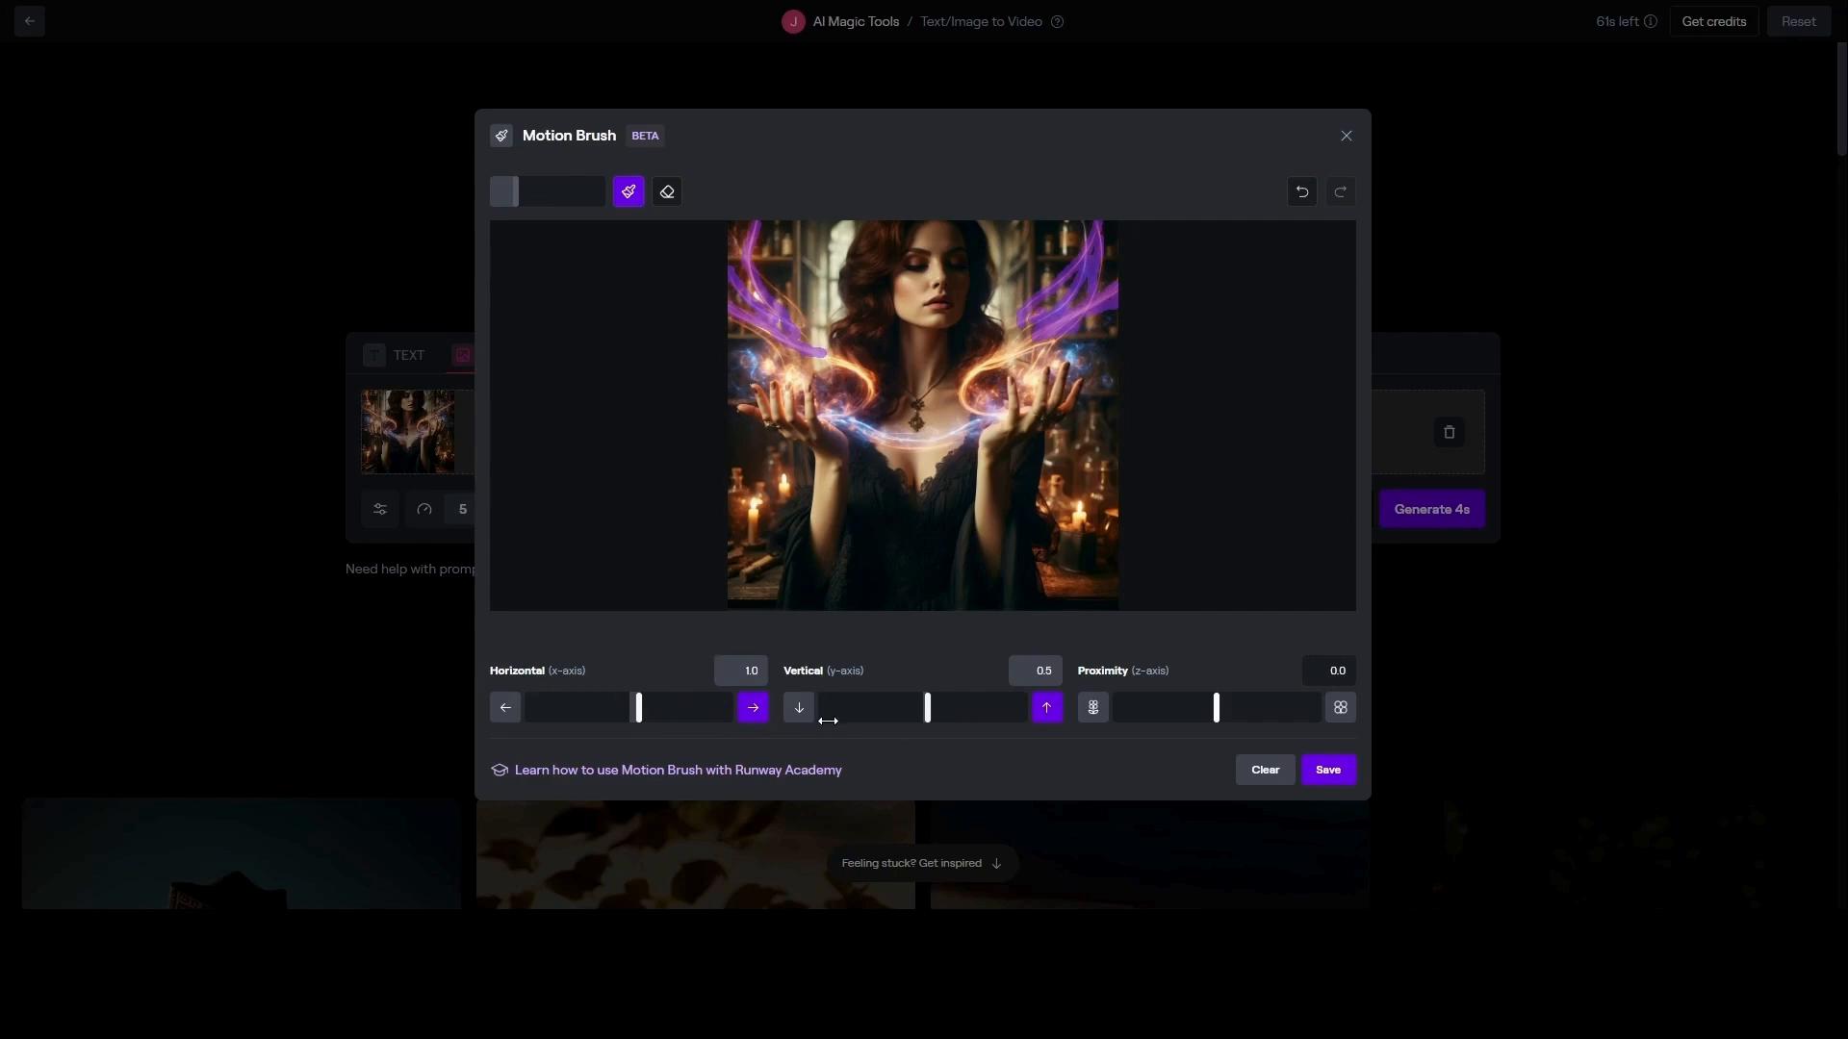
click(1324, 780)
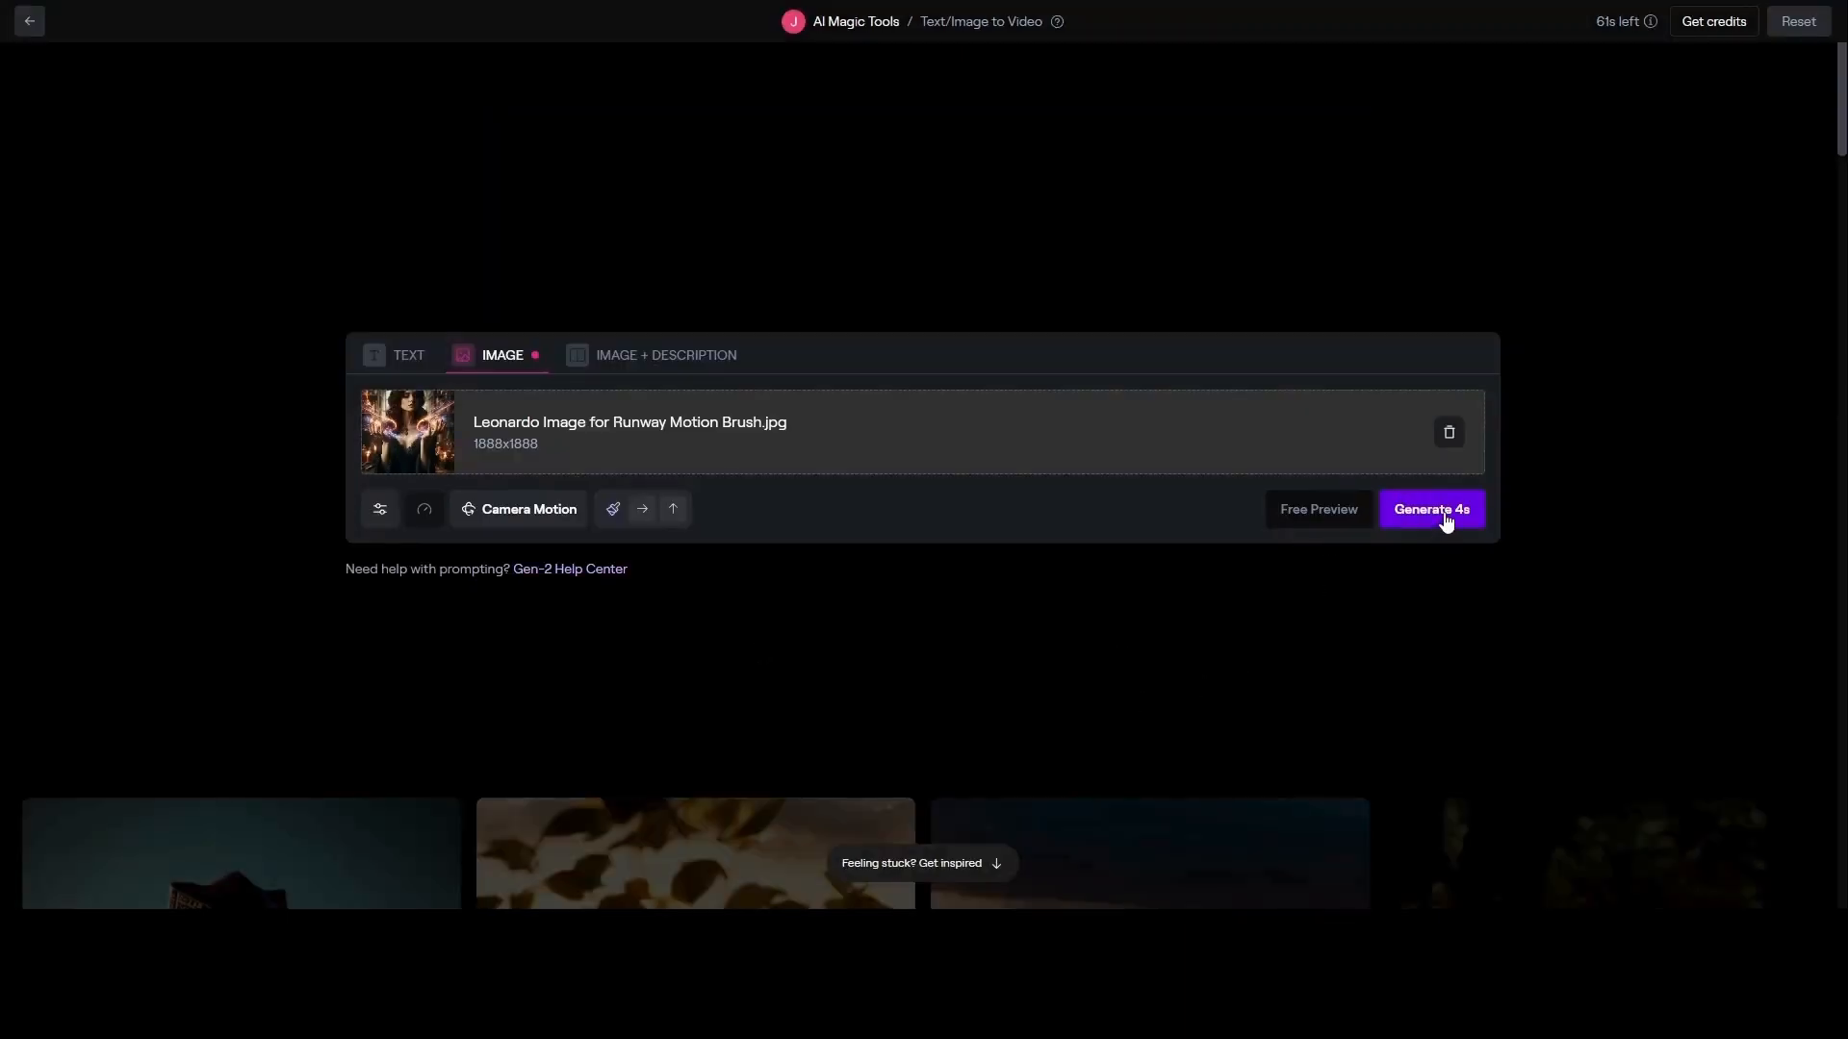
- Generate the 4-second video and play it in full screen
click(1448, 515)
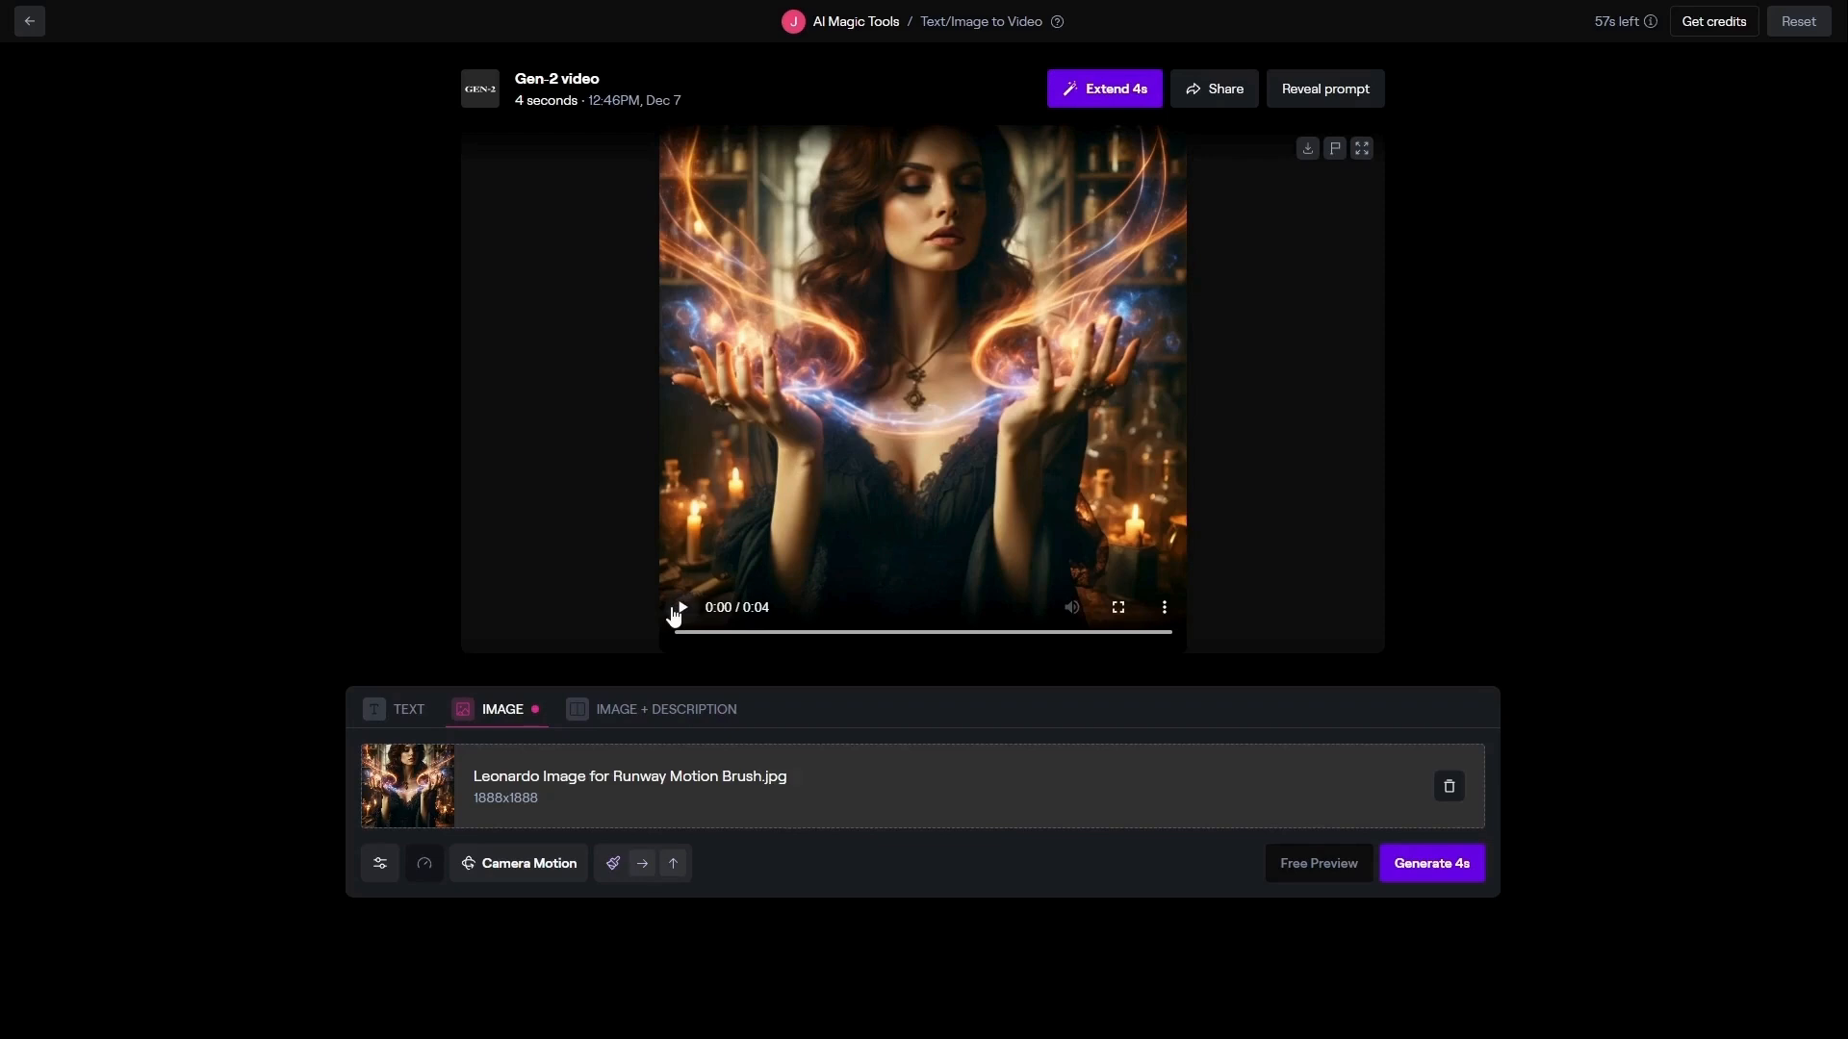
click(1119, 609)
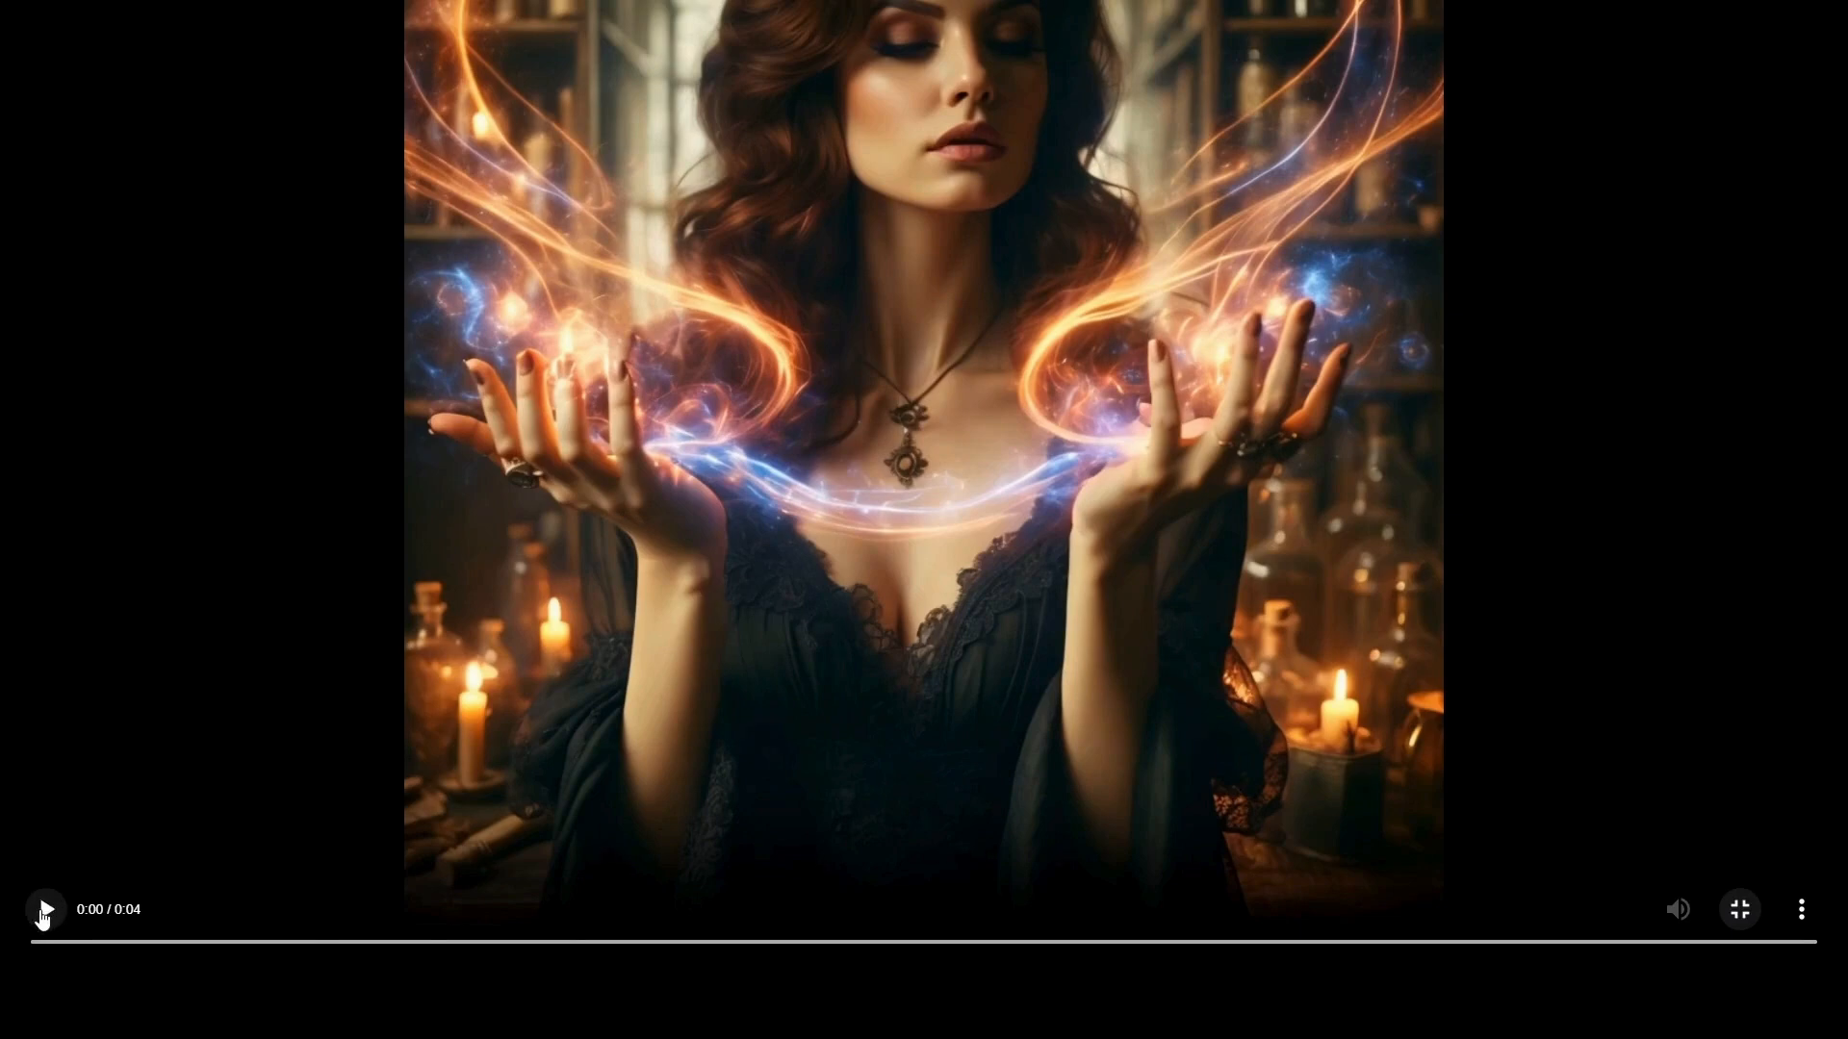
click(45, 911)
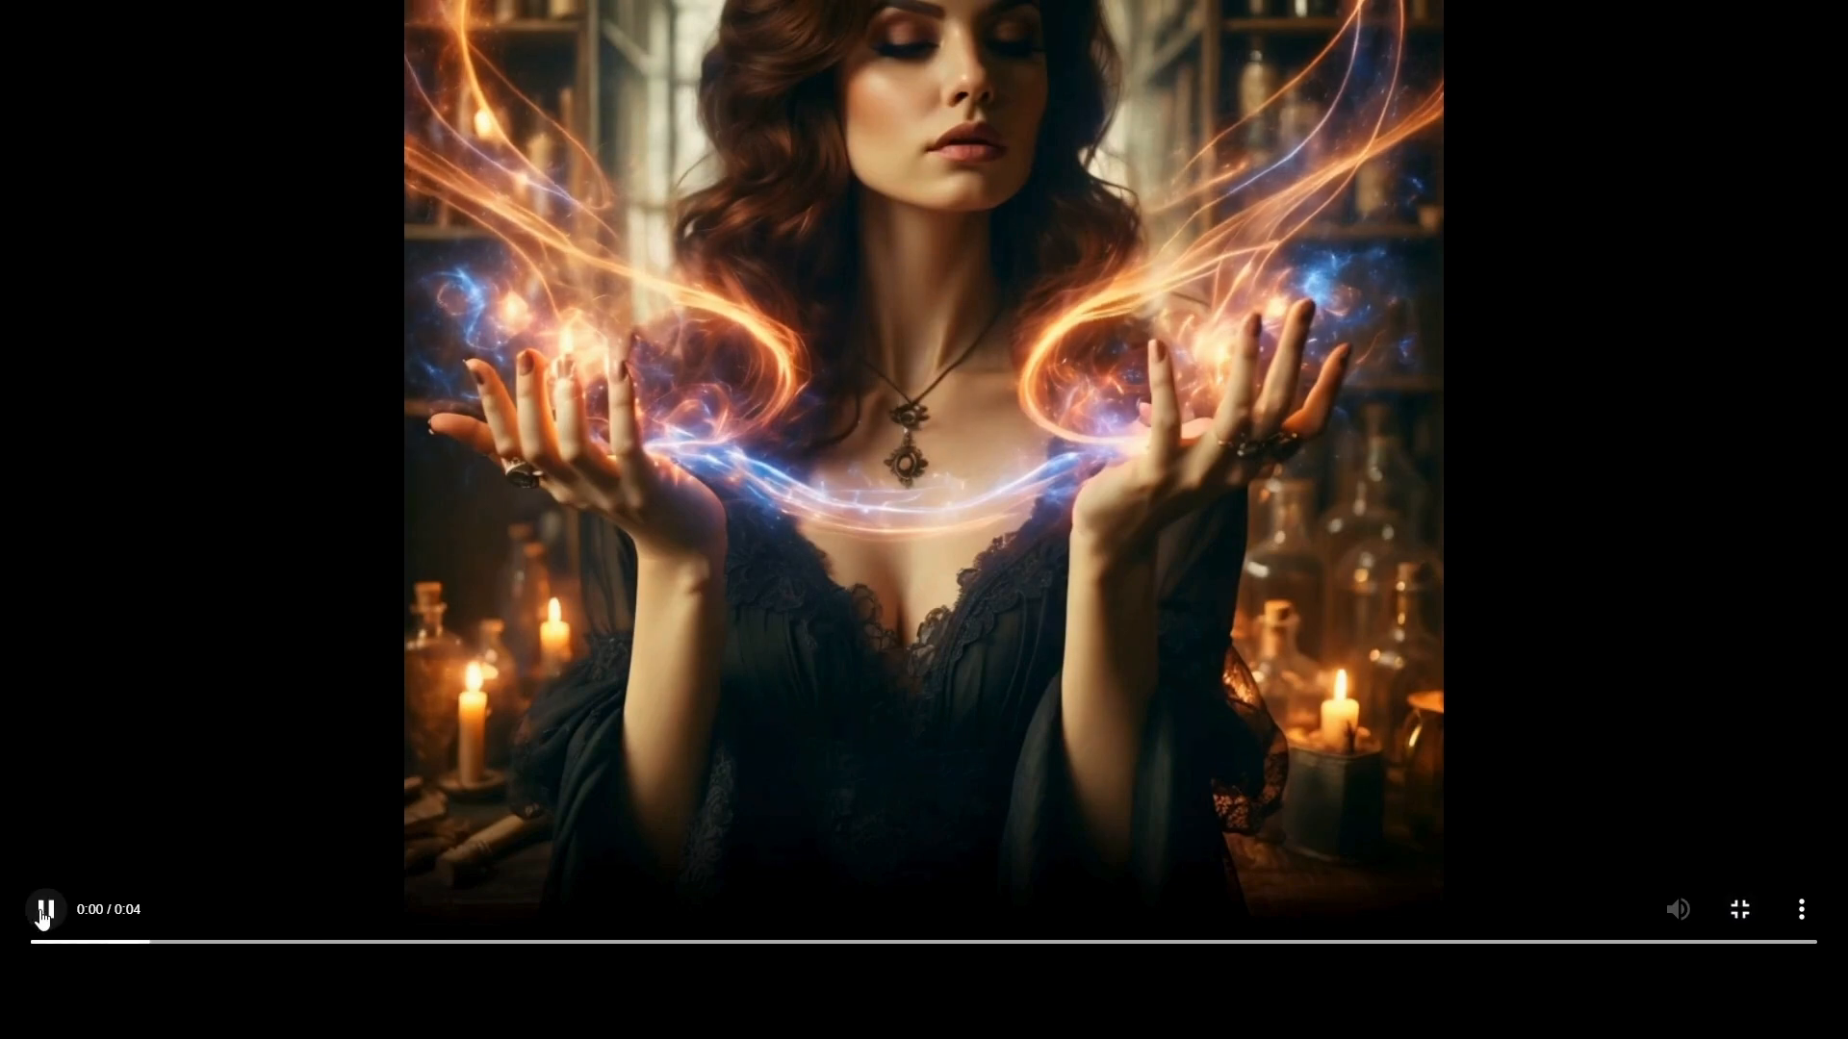